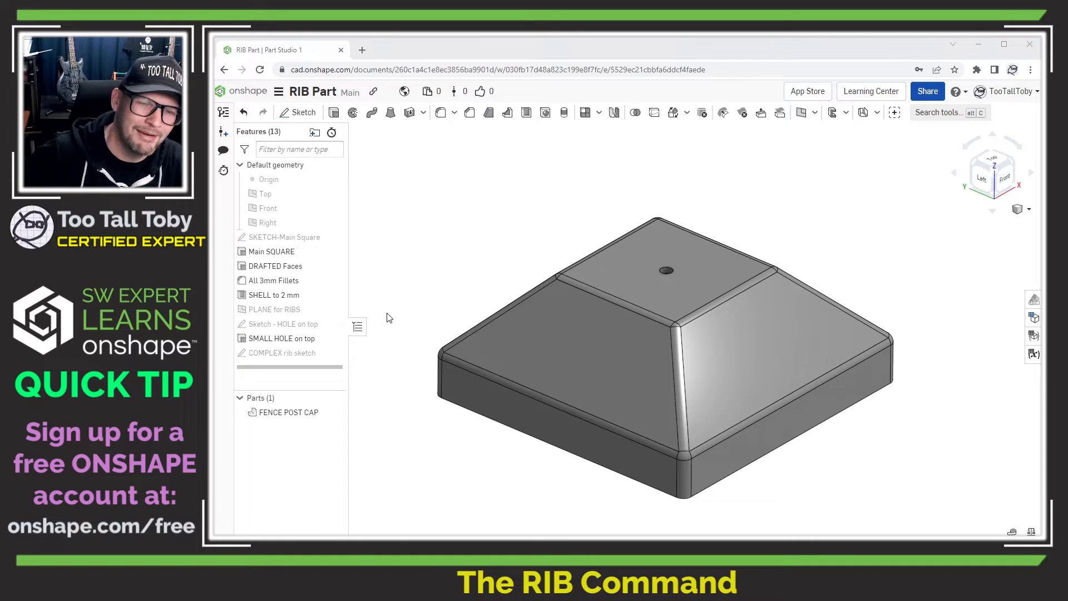
Select PLANE for RIBS and orbit to look into the cap's hollow shelled underside.
right_drag(597, 414, 617, 320)
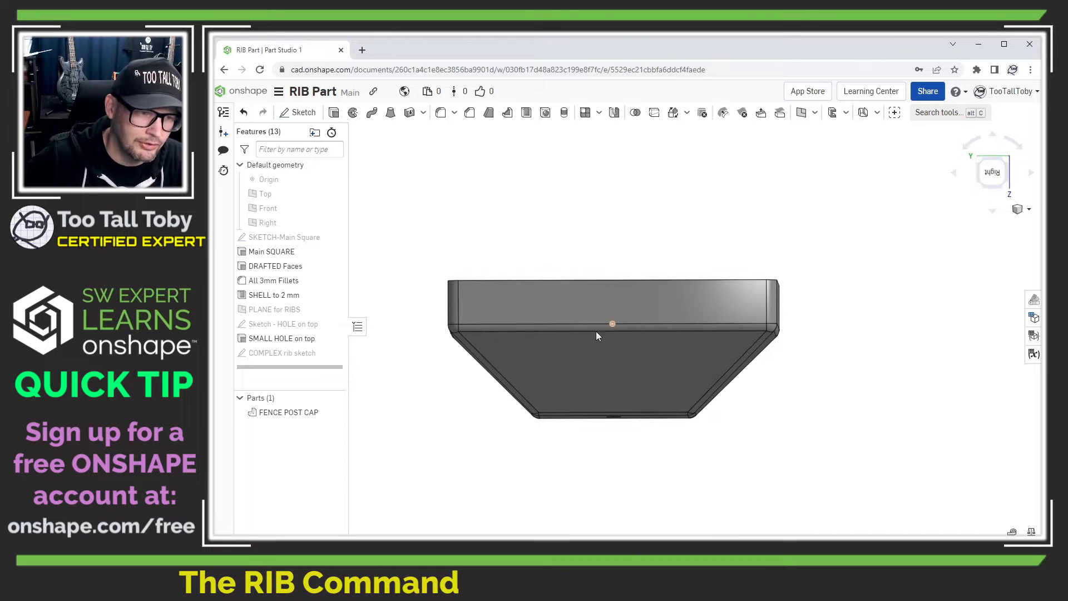
click(276, 310)
right_drag(587, 469, 480, 424)
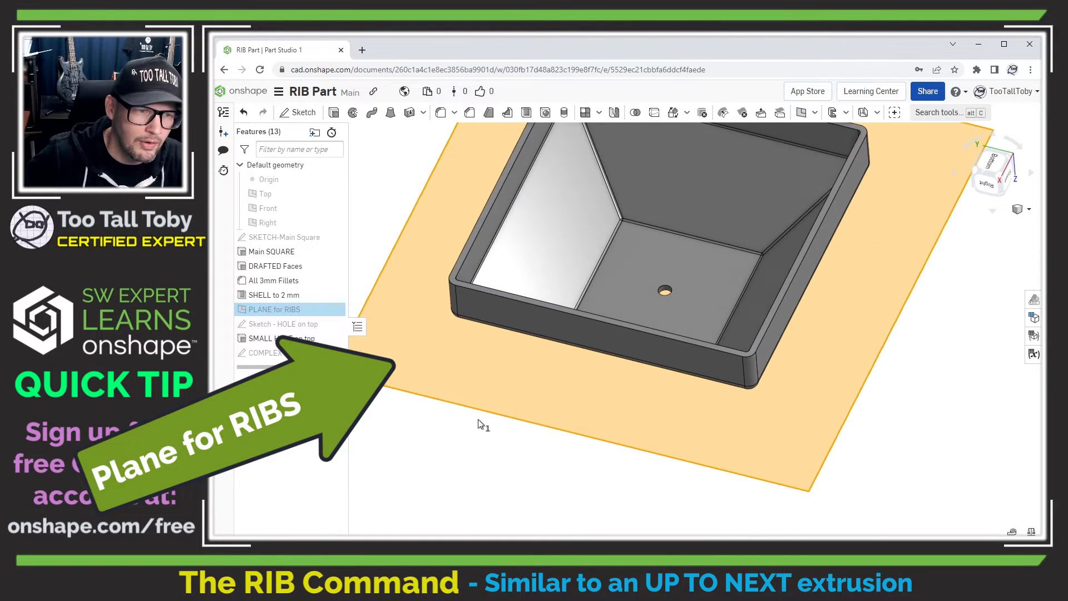
Sketch a 5 × 40 rectangle on PLANE for RIBS inside the cap and extrude it.
key(s)
click(434, 192)
key(s)
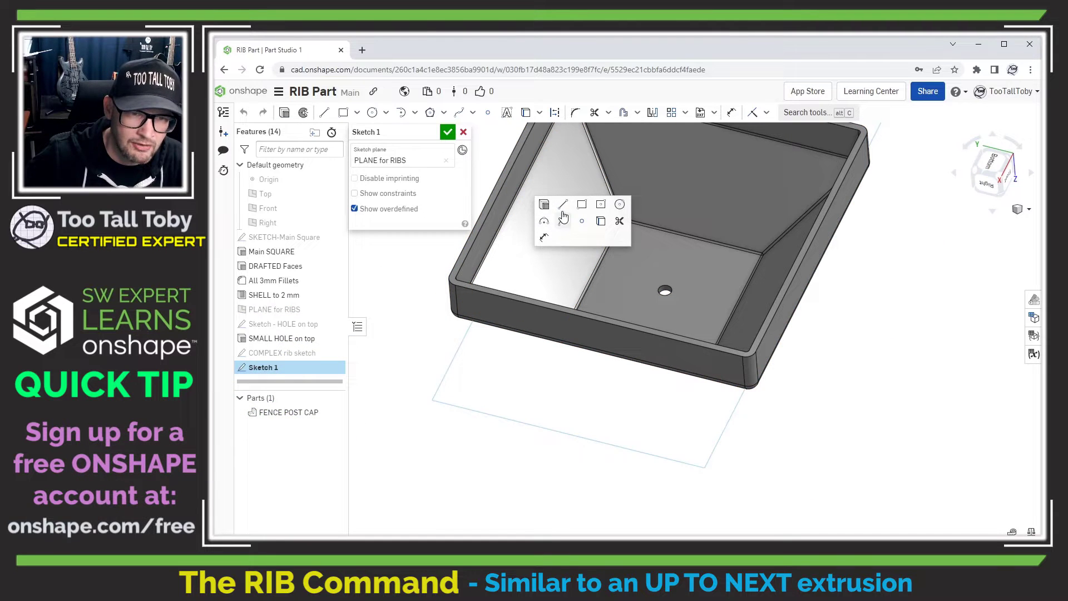
click(582, 205)
key(n)
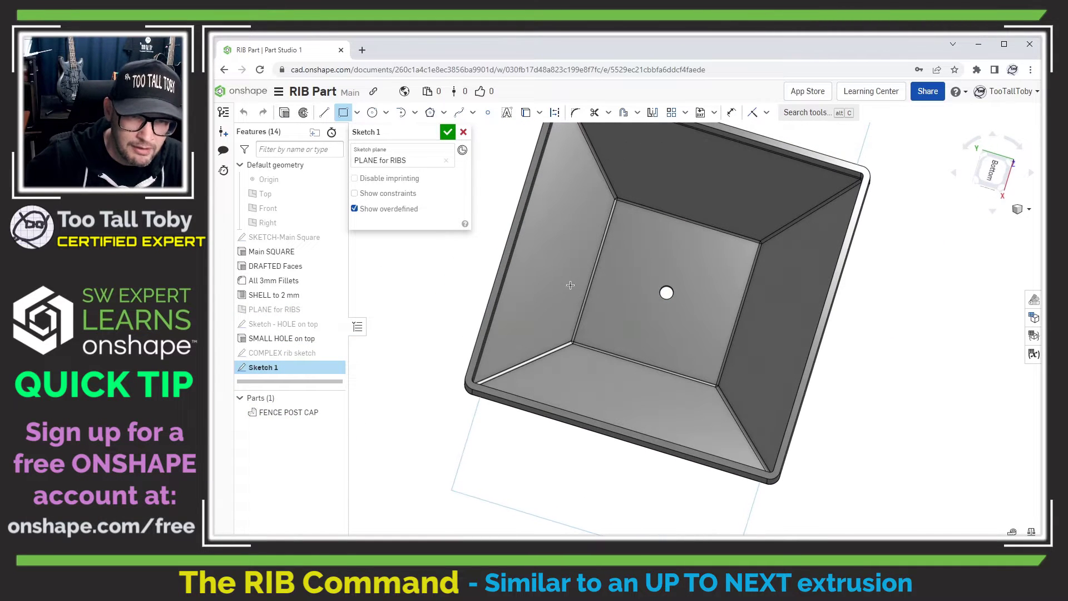
click(677, 325)
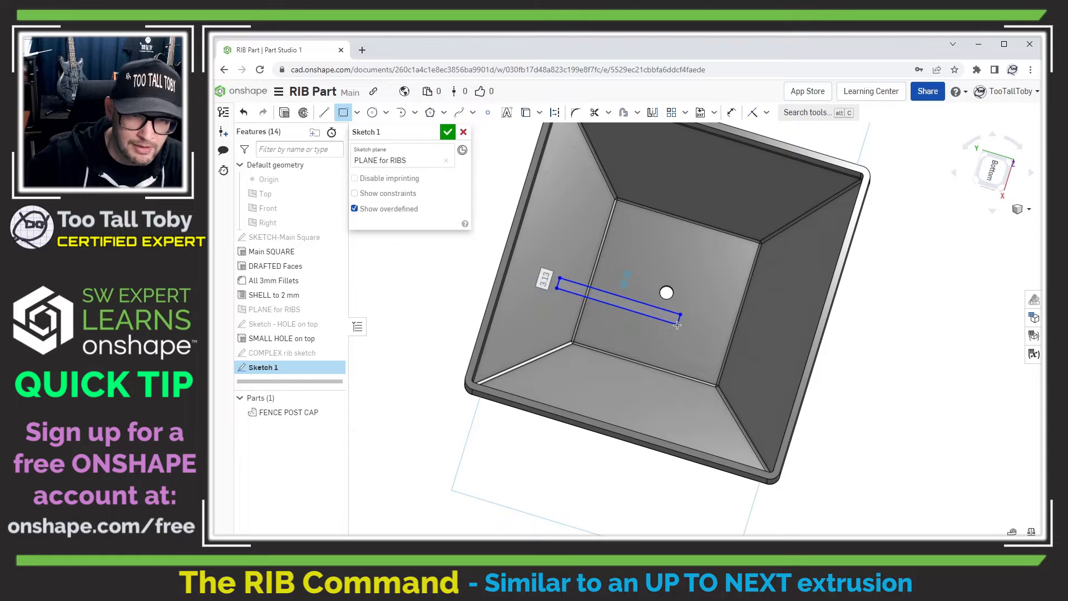
text(5)
key(Tab)
text(40)
key(Return)
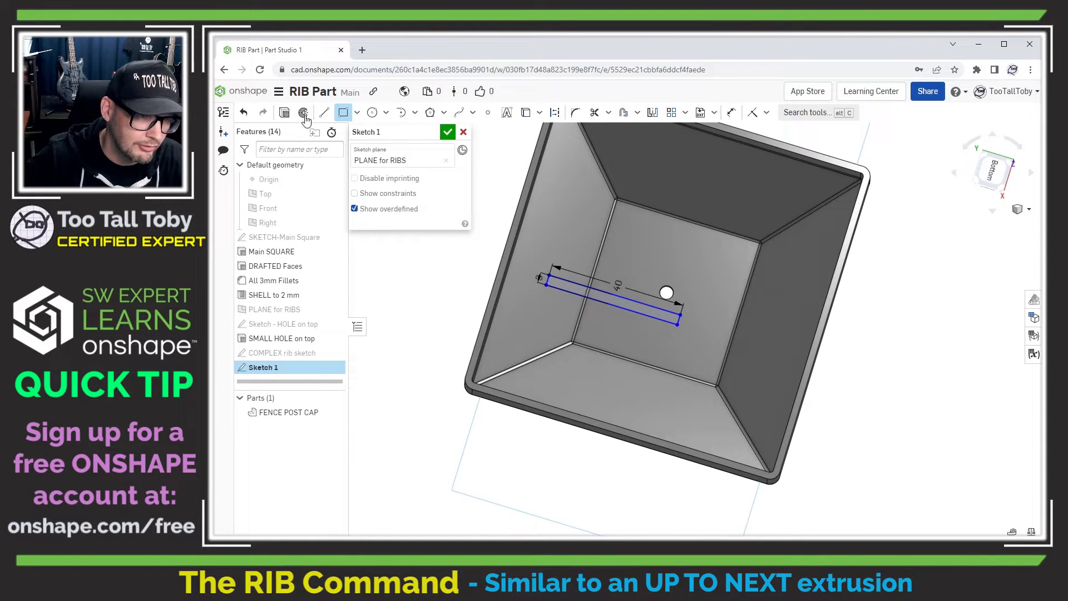
click(284, 113)
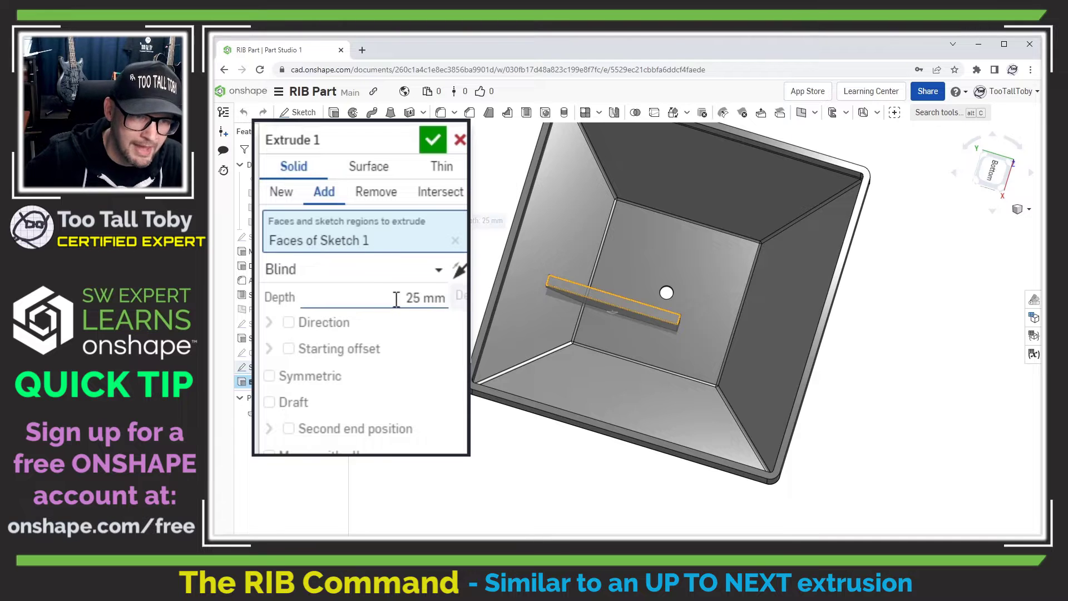
Change the extrusion's end condition from Blind to Up to next and accept Extrude 1.
click(438, 271)
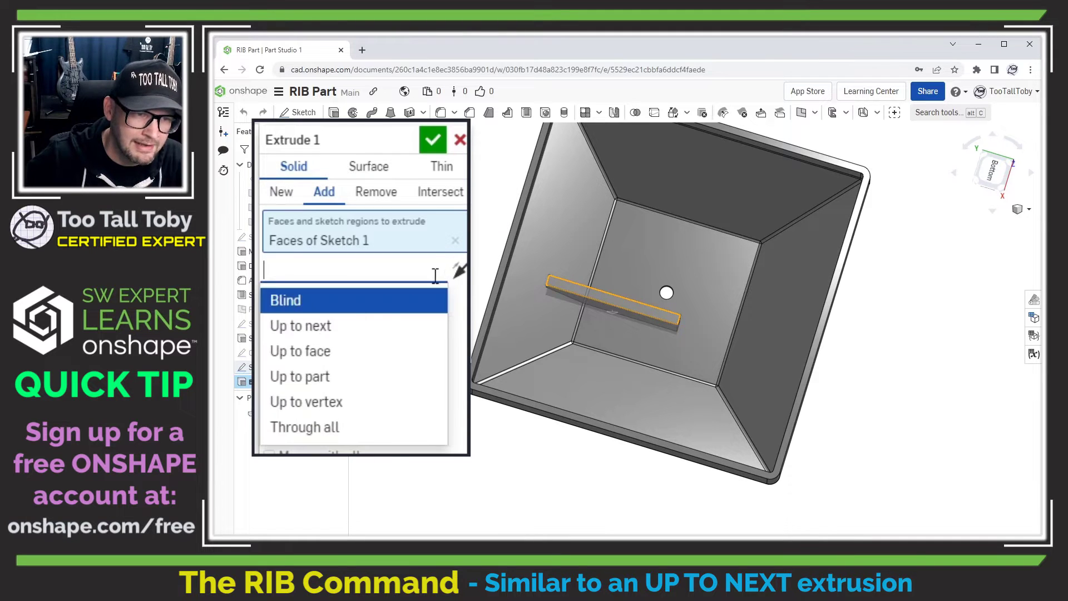
click(334, 330)
right_drag(591, 399, 599, 362)
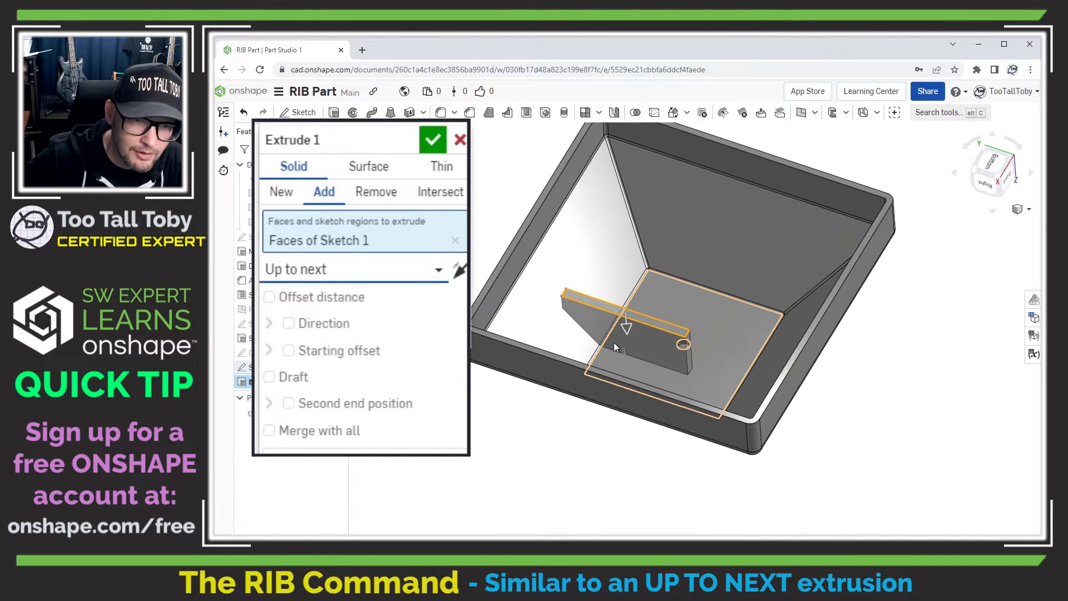
scroll(613, 342, up, 5)
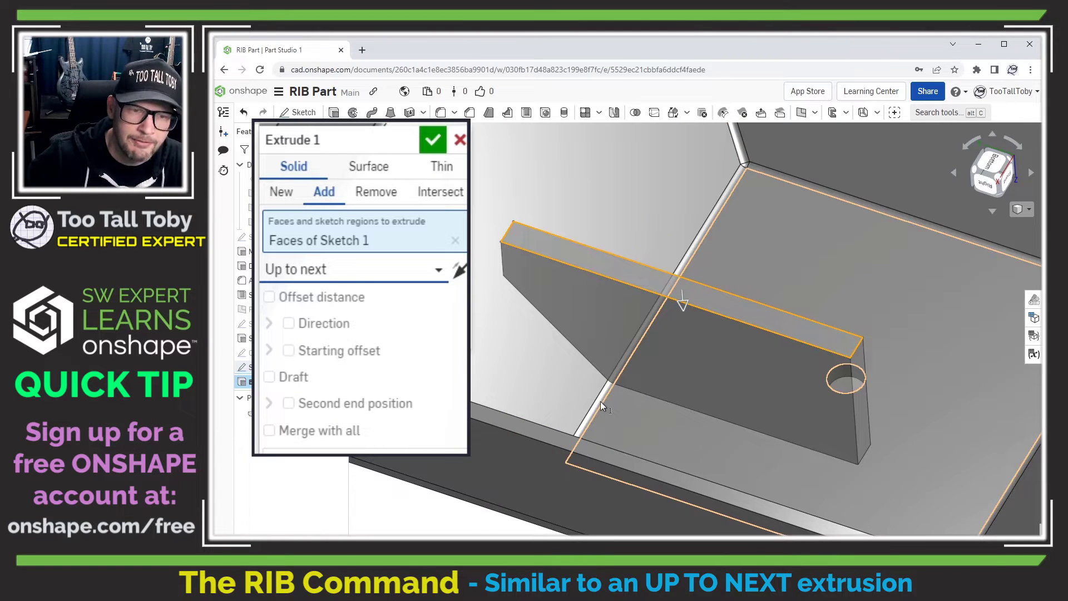
scroll(734, 434, down, 6)
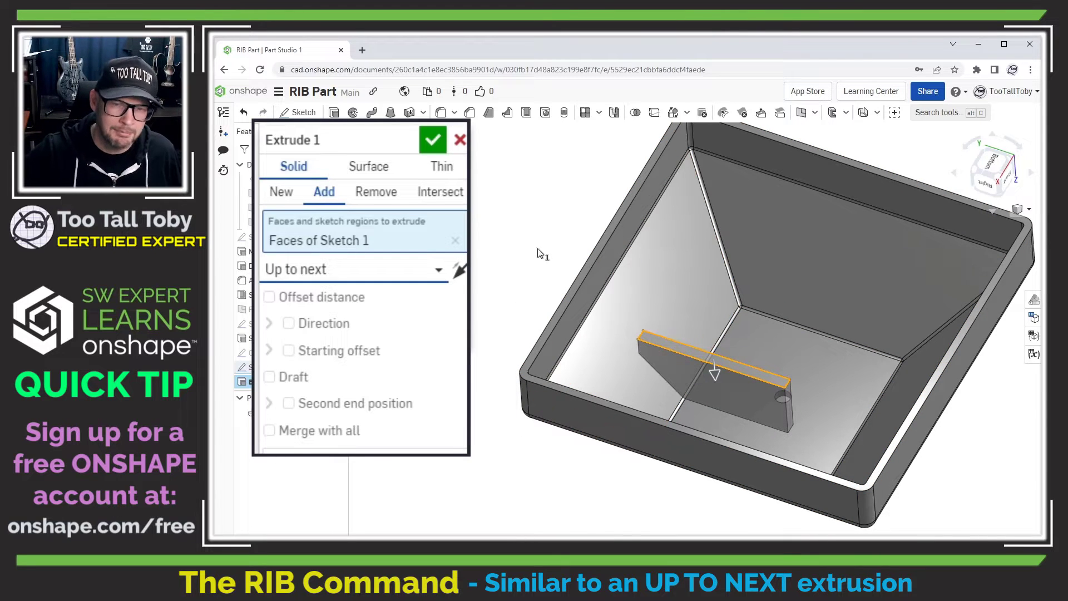
scroll(708, 428, up, 3)
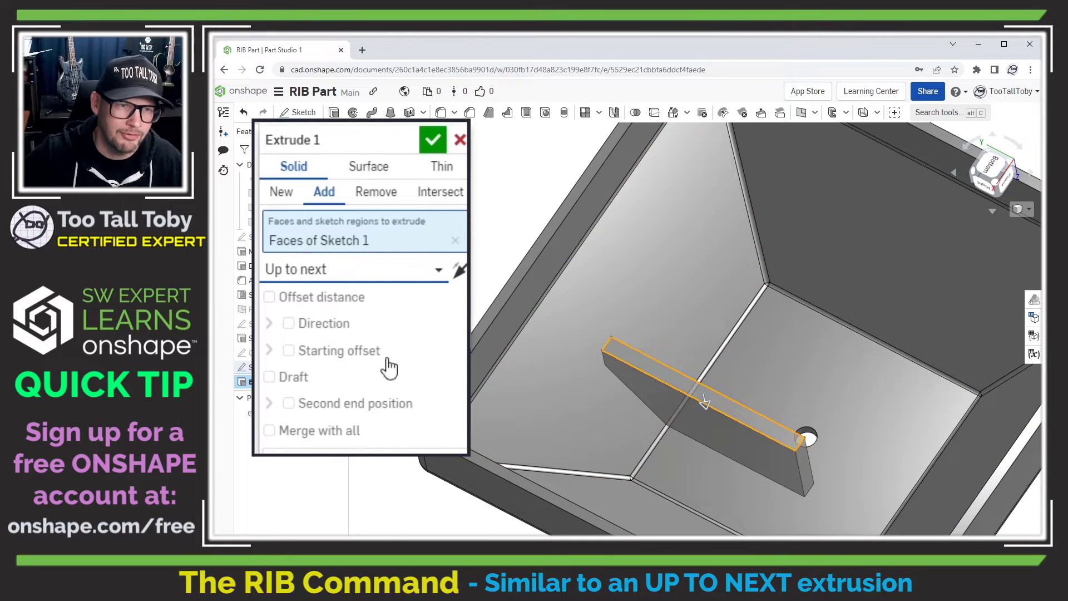
click(433, 140)
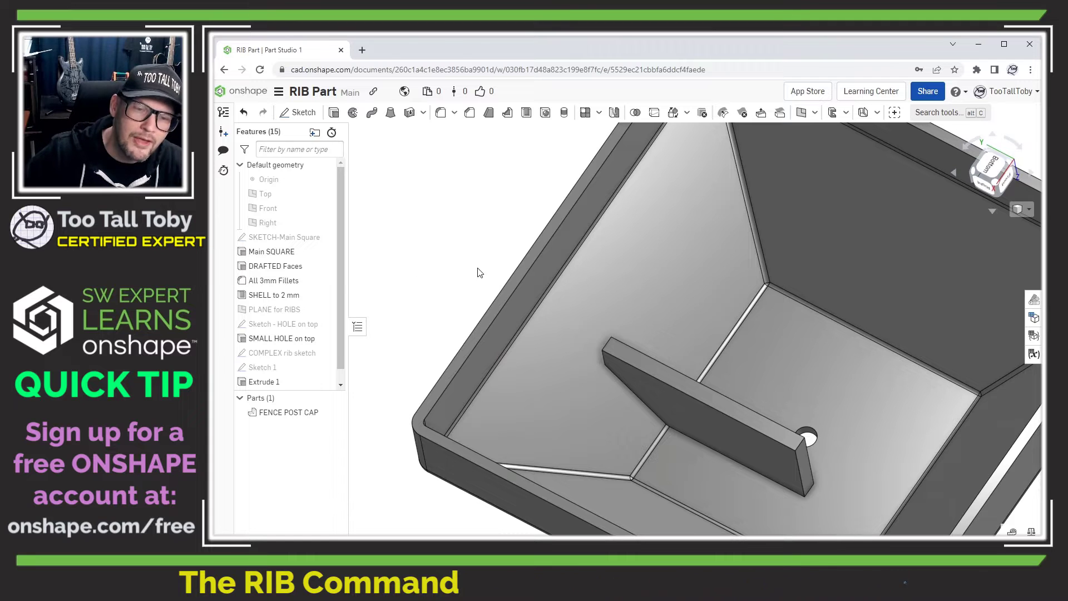
Draw one short line on PLANE for RIBS beside the first rib as Sketch 2.
mouse_move(446, 307)
right_down()
mouse_move(566, 315)
mouse_move(586, 280)
mouse_move(666, 330)
right_up()
scroll(557, 327, down, 3)
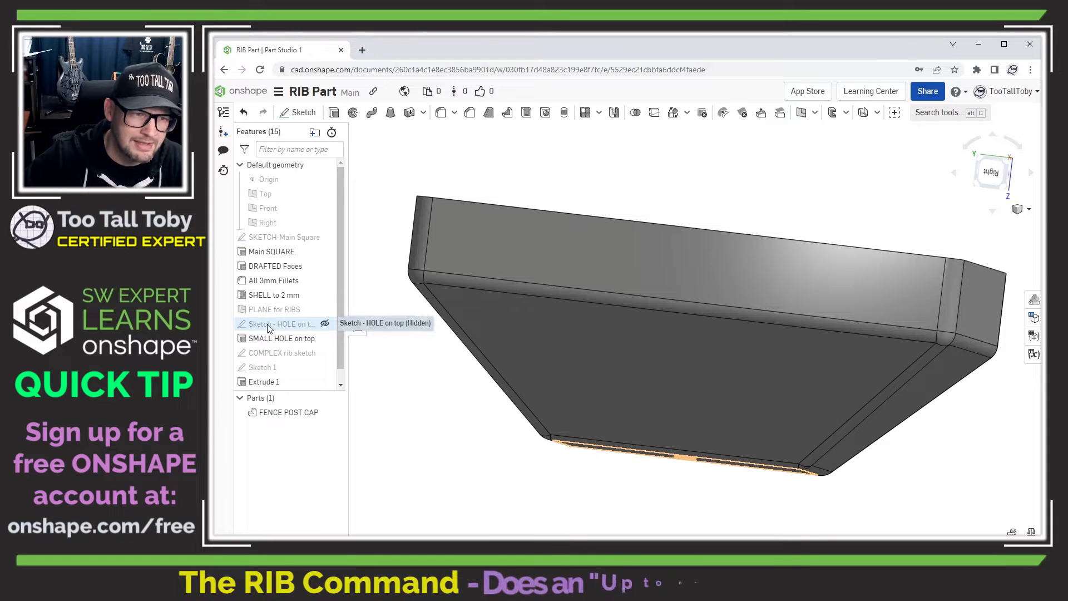
click(265, 310)
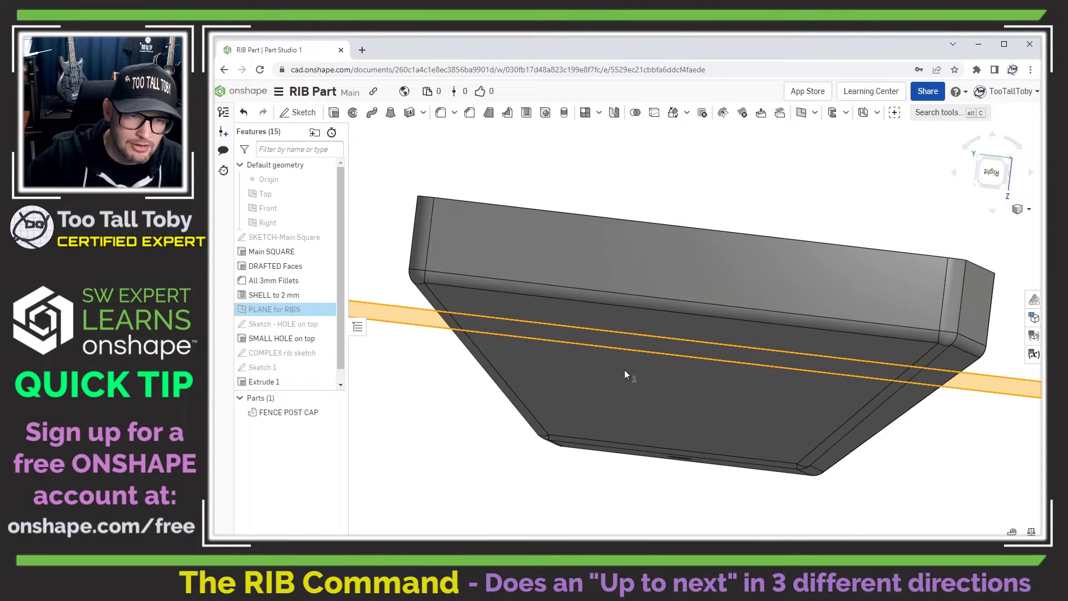
right_drag(625, 370, 638, 232)
scroll(606, 390, down, 5)
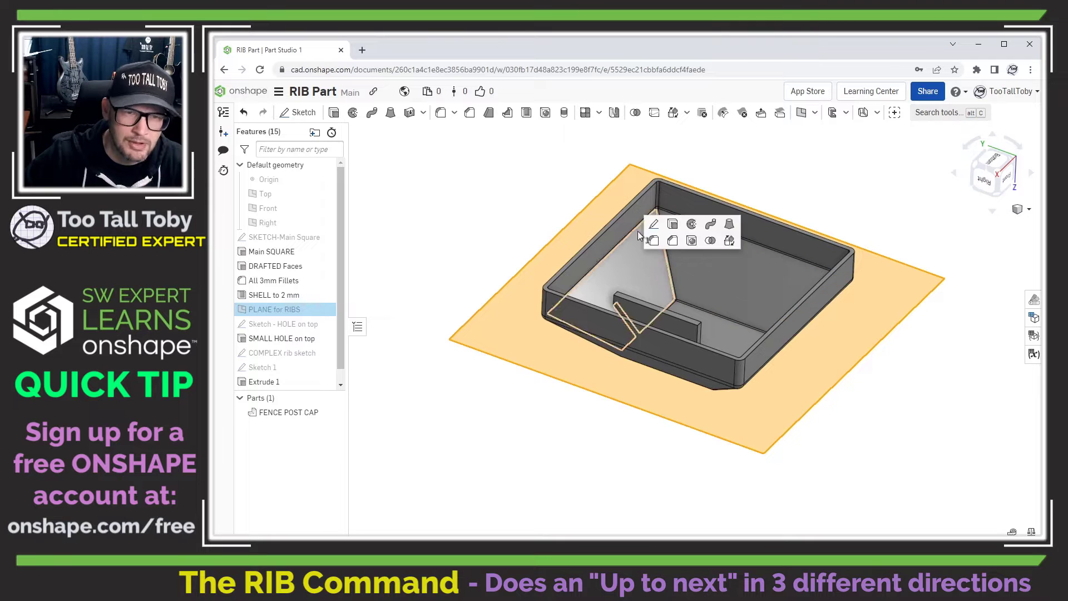
click(298, 112)
click(324, 112)
key(n)
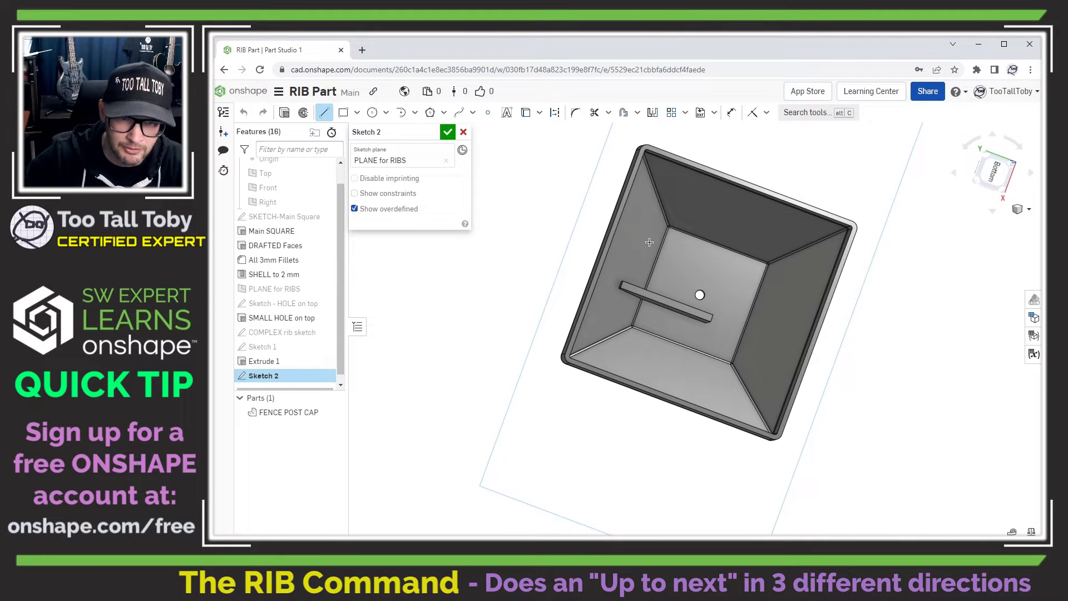
drag(648, 239, 704, 259)
key(Escape)
click(448, 132)
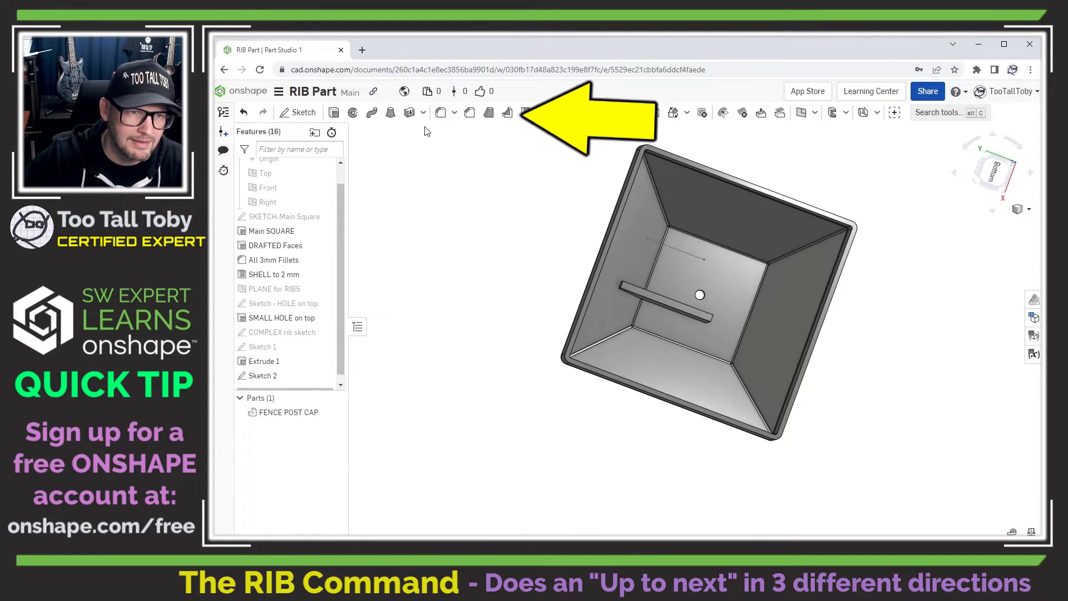
Make a 3 mm rib from Sketch 2's line, normal to sketch plane, extended to the part.
click(507, 112)
click(443, 186)
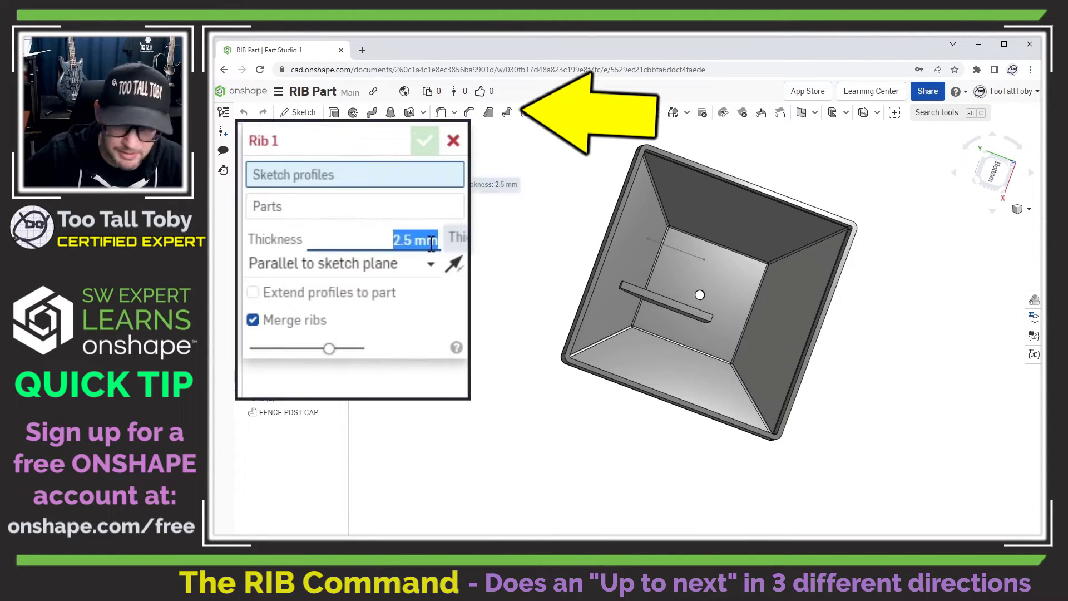
text(3)
click(381, 267)
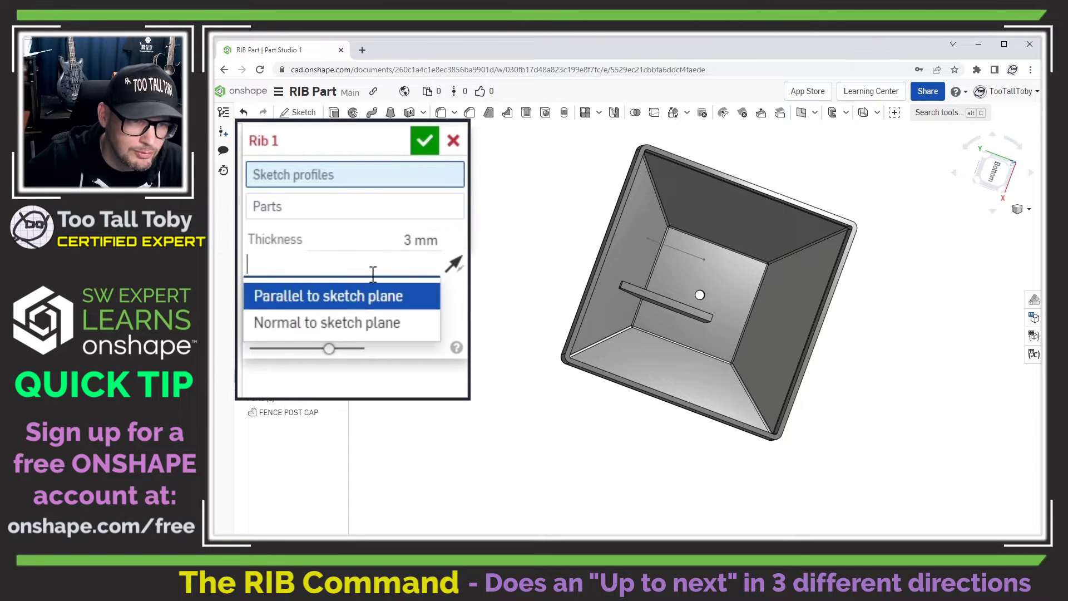
click(325, 323)
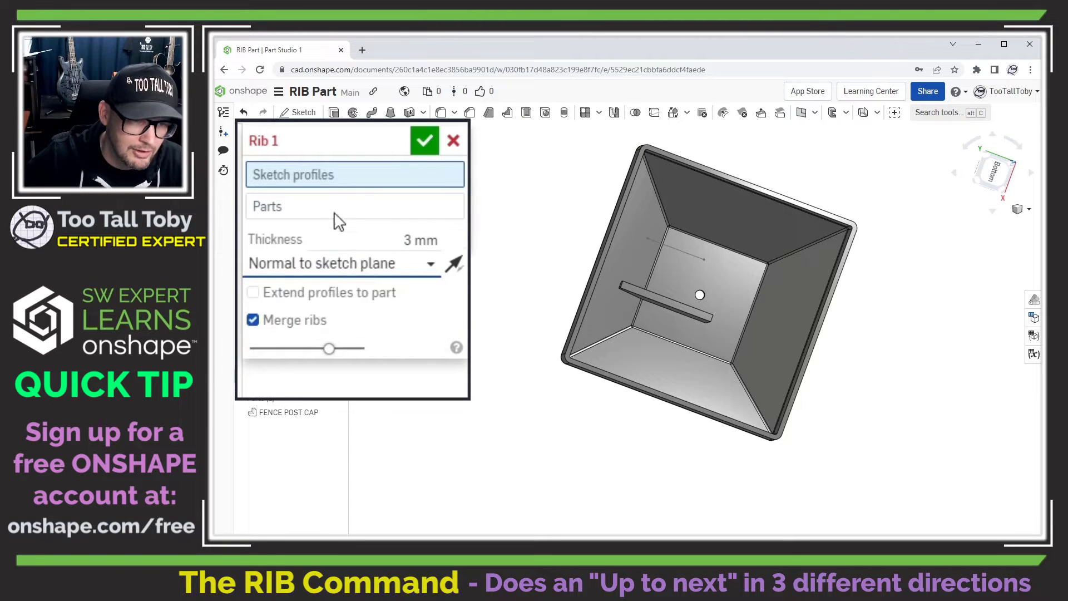
click(669, 245)
mouse_move(652, 374)
right_down()
mouse_move(674, 352)
mouse_move(657, 351)
right_up()
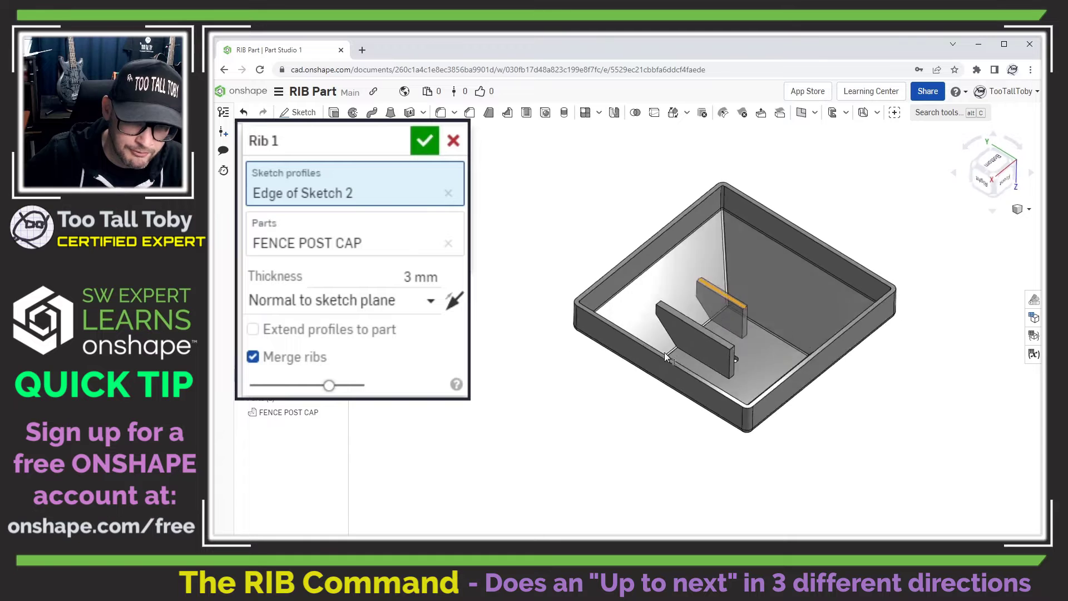
scroll(720, 312, up, 10)
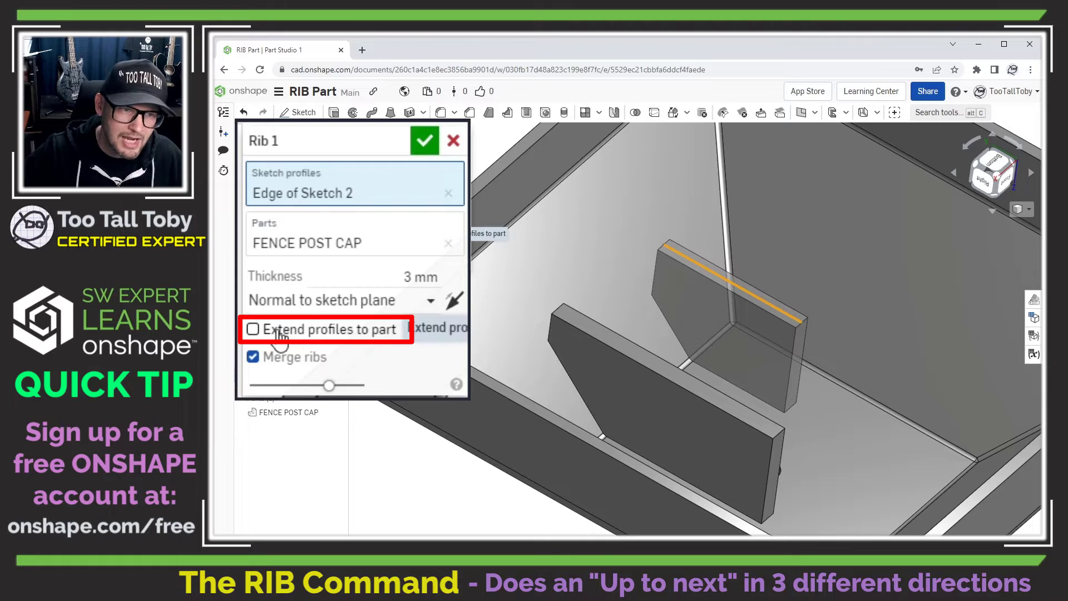
click(278, 331)
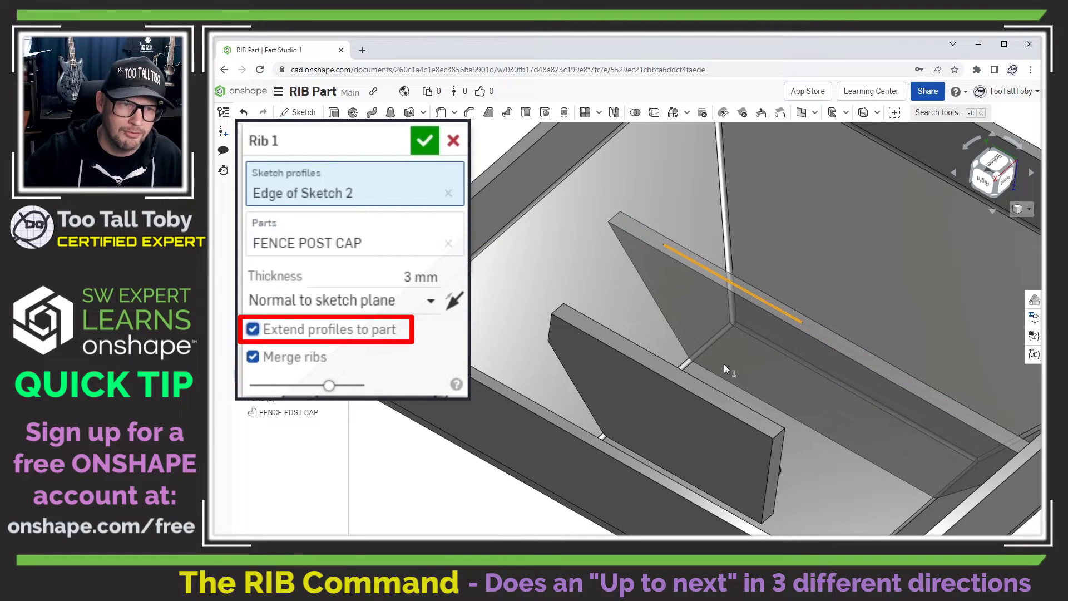
scroll(824, 386, down, 5)
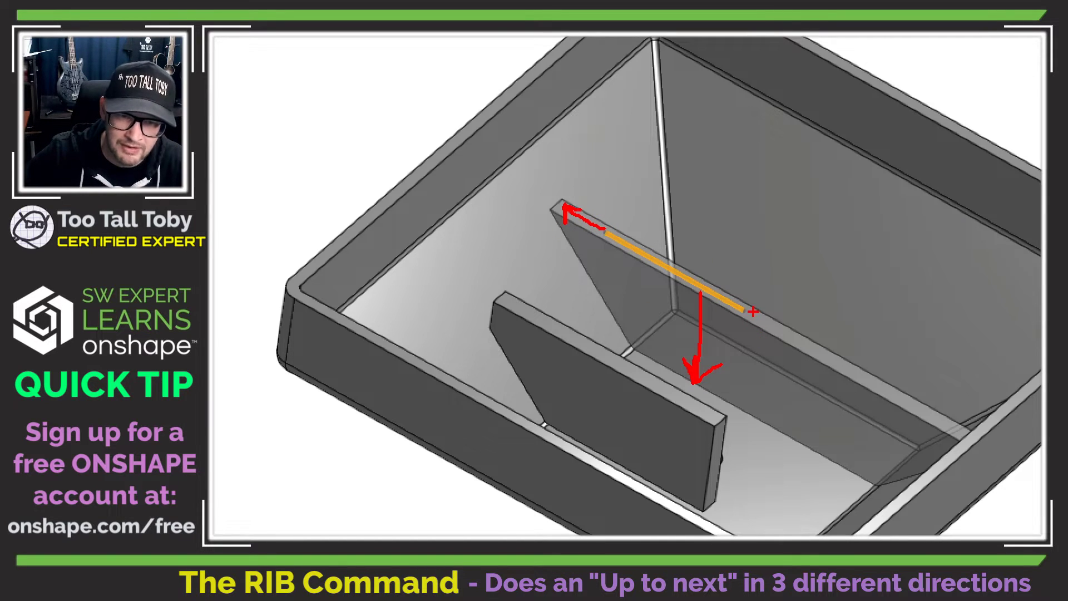
drag(748, 312, 779, 329)
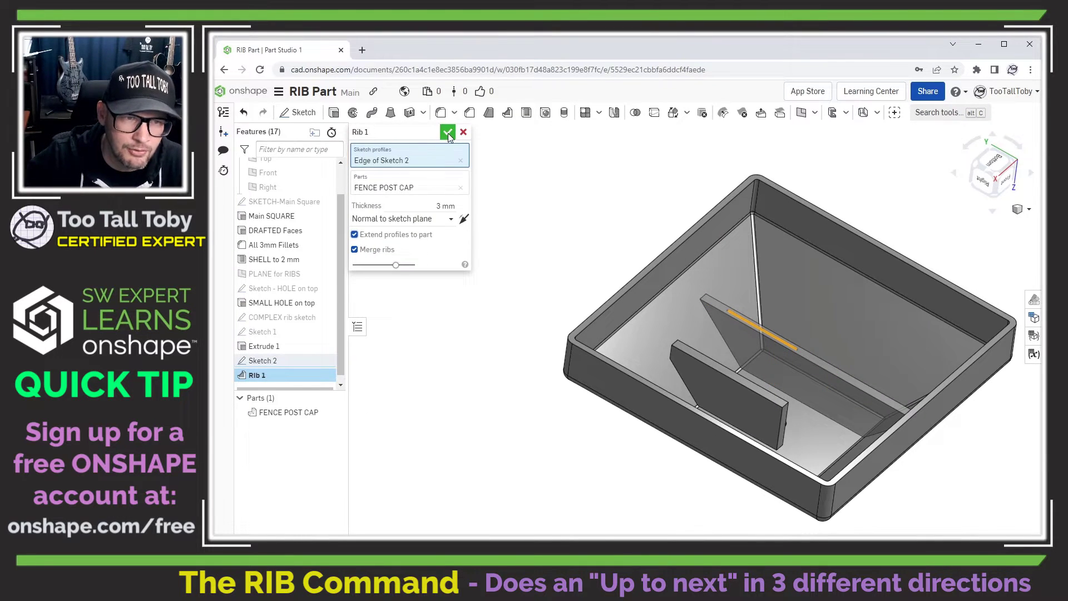
Confirm Rib 1 and roll the history back above the COMPLEX rib sketch.
click(444, 131)
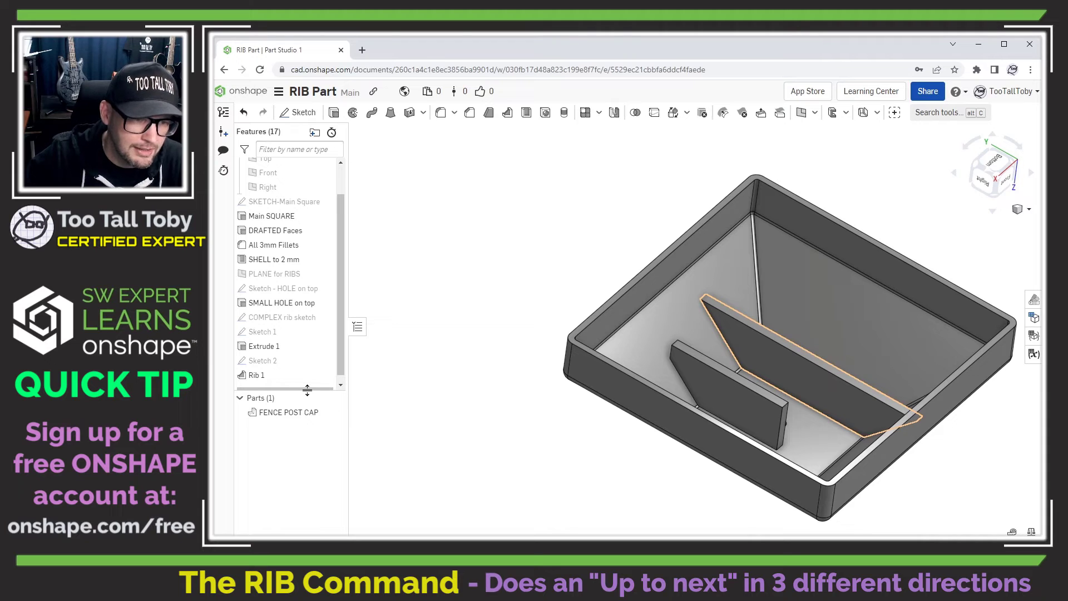
scroll(286, 351, down, 1)
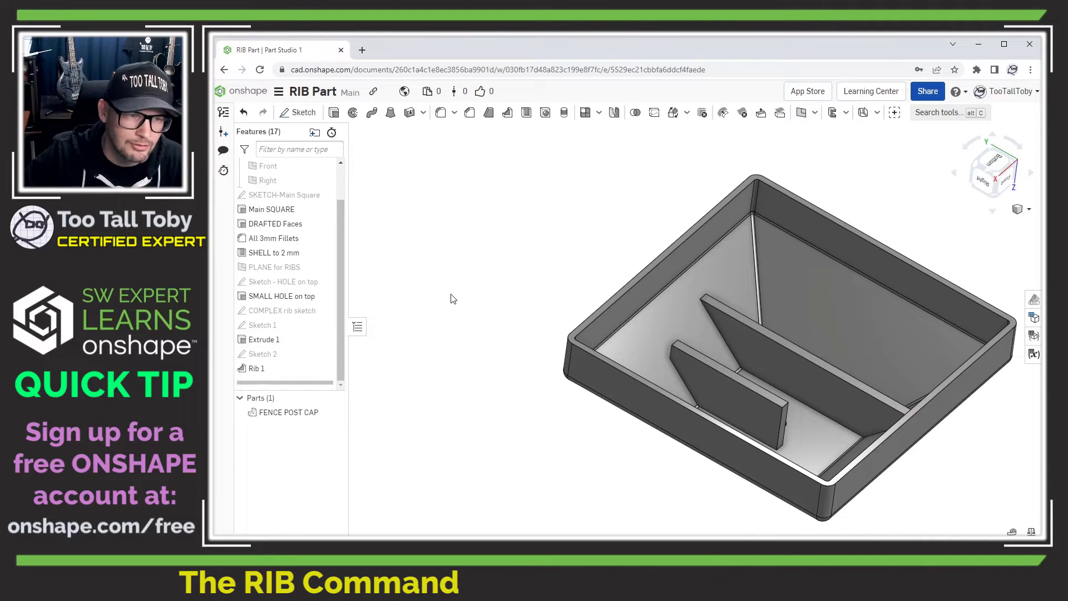
drag(309, 384, 310, 282)
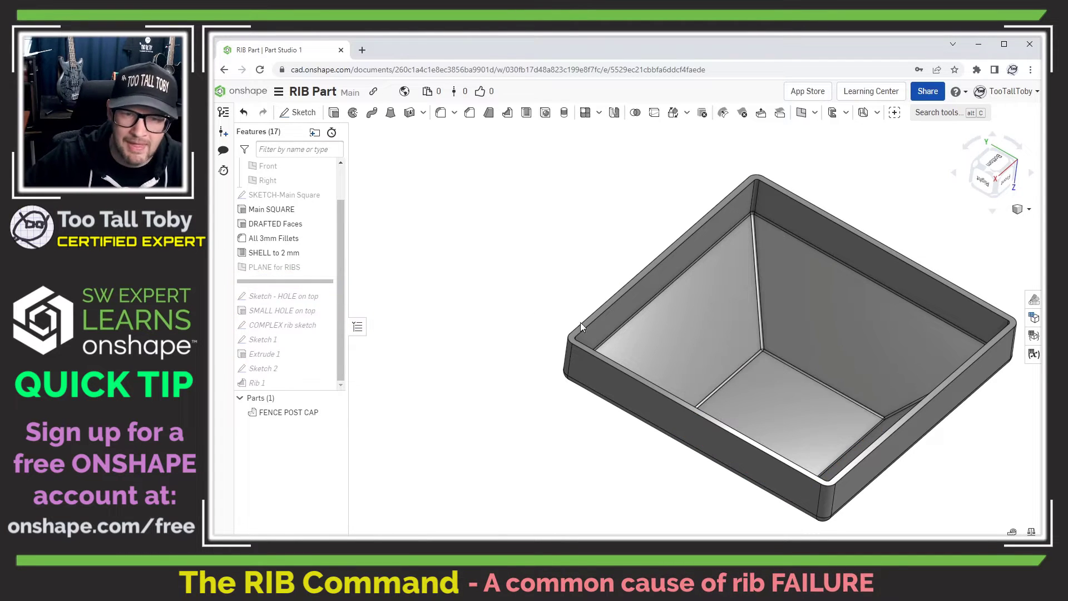
Draw a single line on the cap's inner floor face as Sketch 3.
click(769, 393)
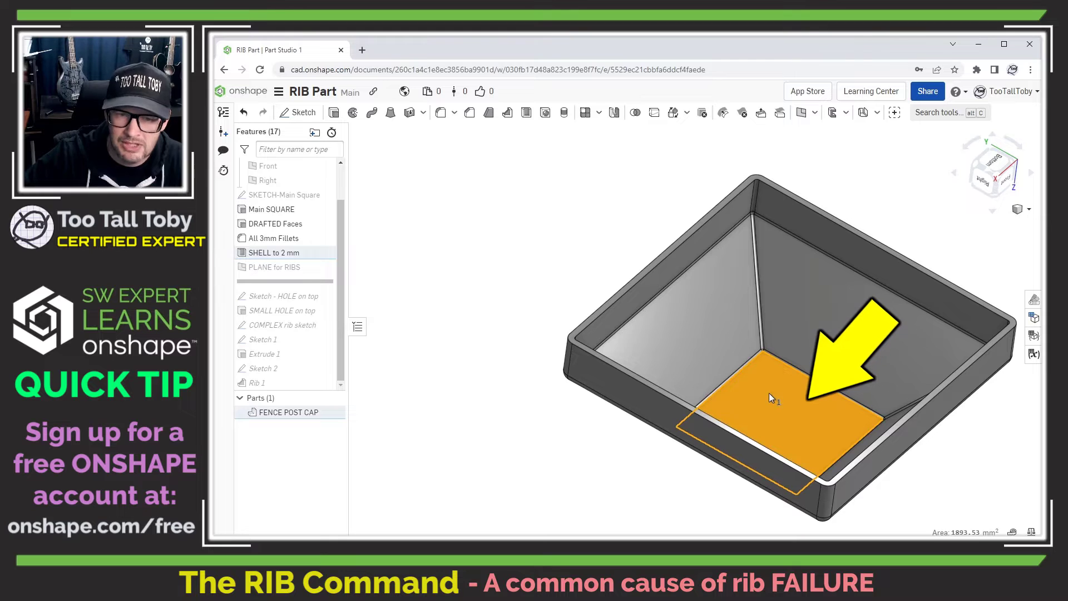
click(785, 388)
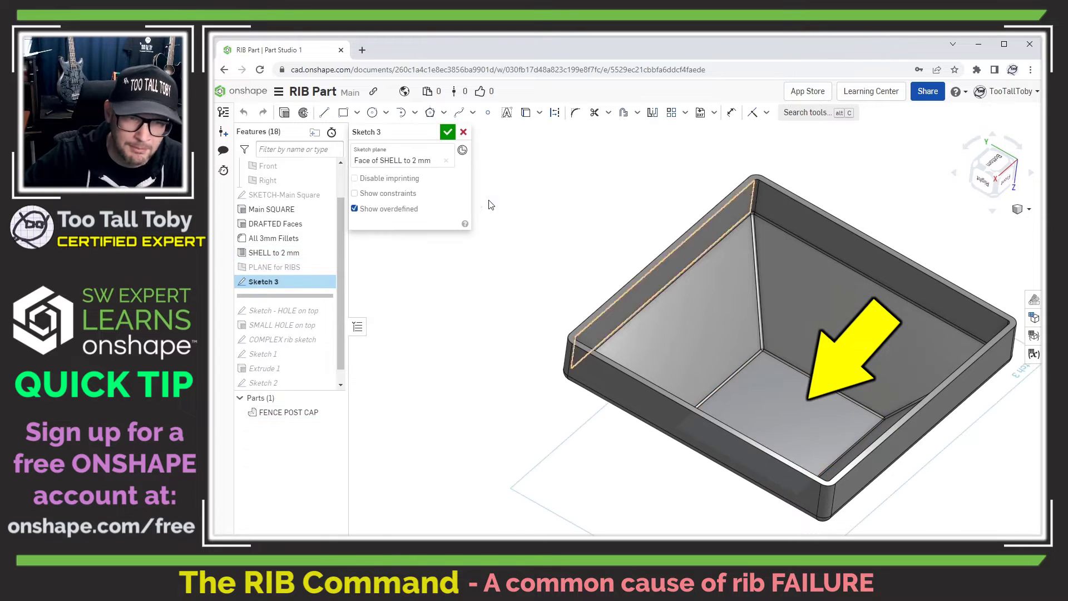
click(324, 113)
click(756, 395)
click(819, 430)
key(Escape)
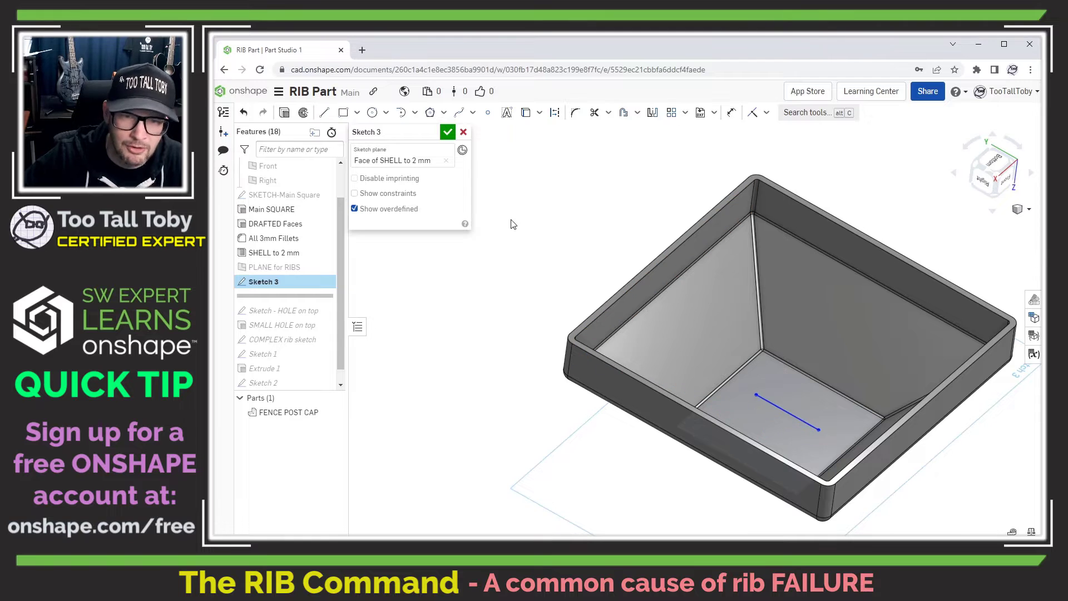
click(448, 132)
click(507, 113)
Preview a 2.5 mm Rib 2 from Sketch 3's line on FENCE POST CAP, normal and flipped.
click(433, 207)
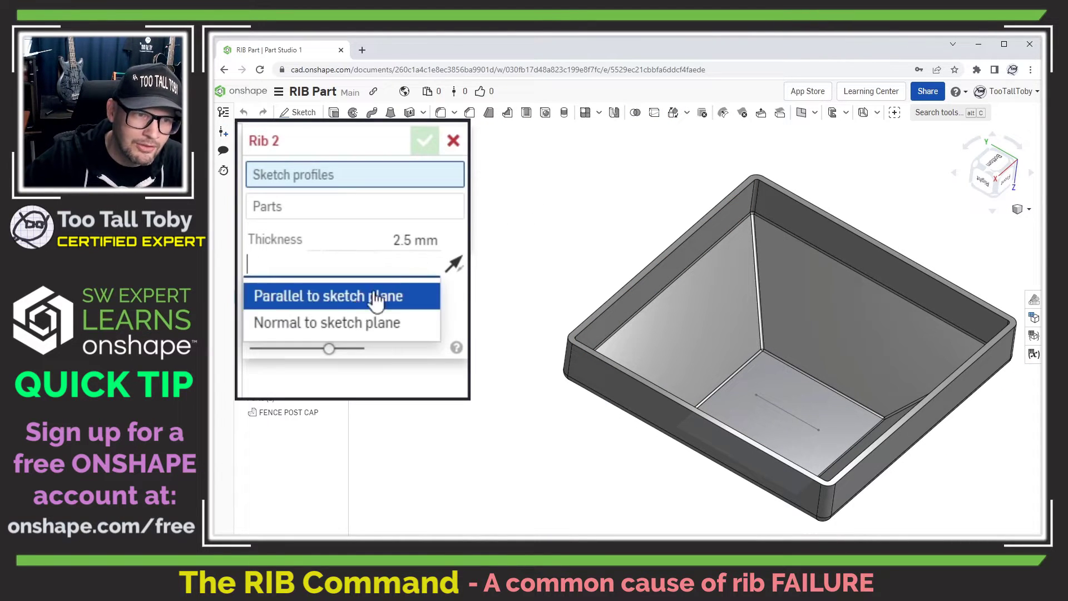
click(337, 324)
click(453, 264)
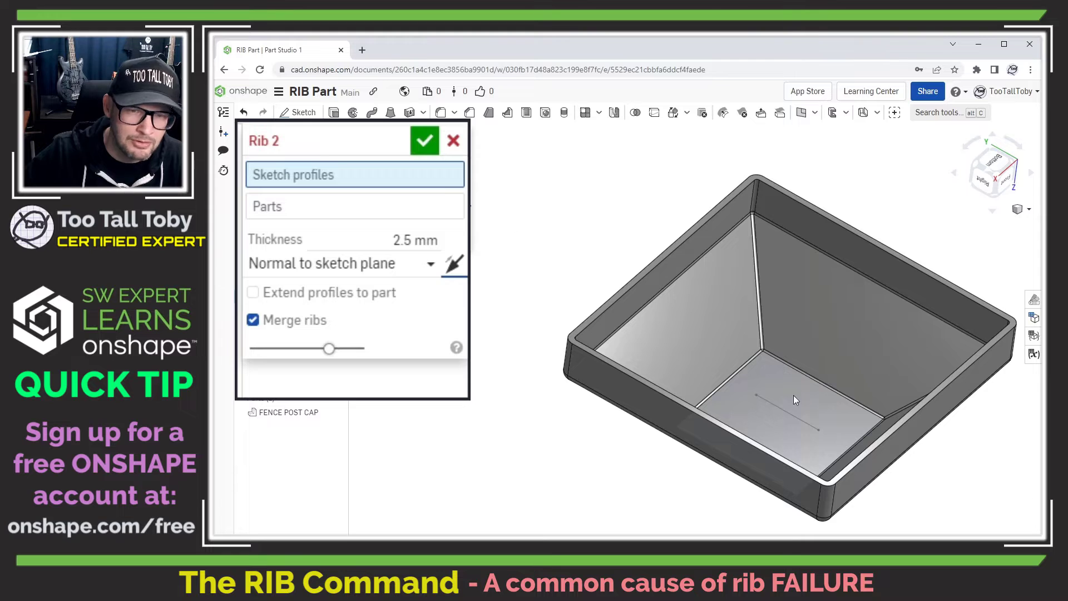
click(803, 424)
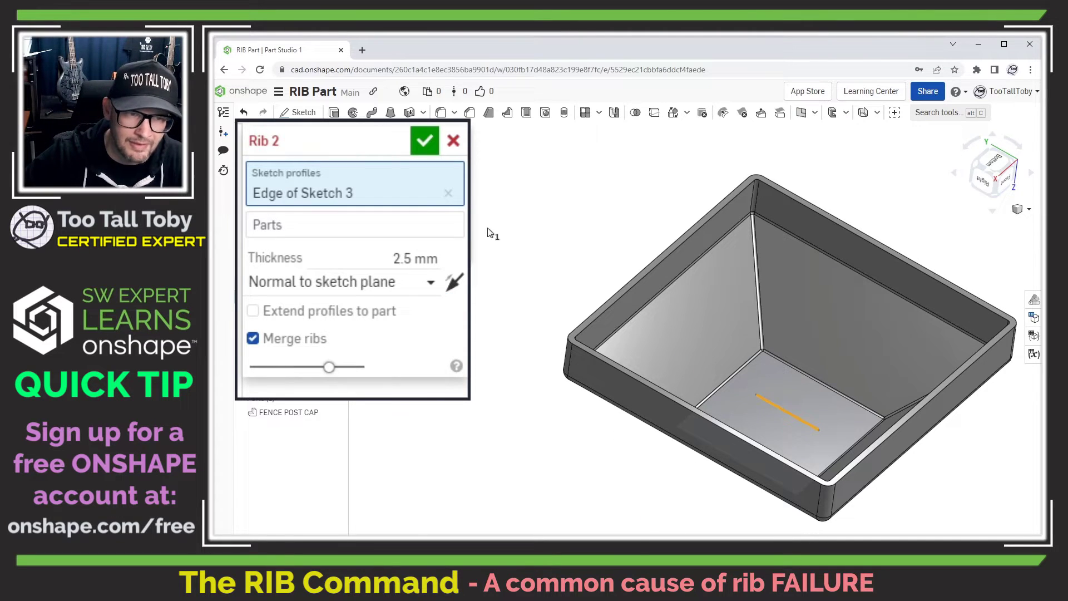
click(454, 283)
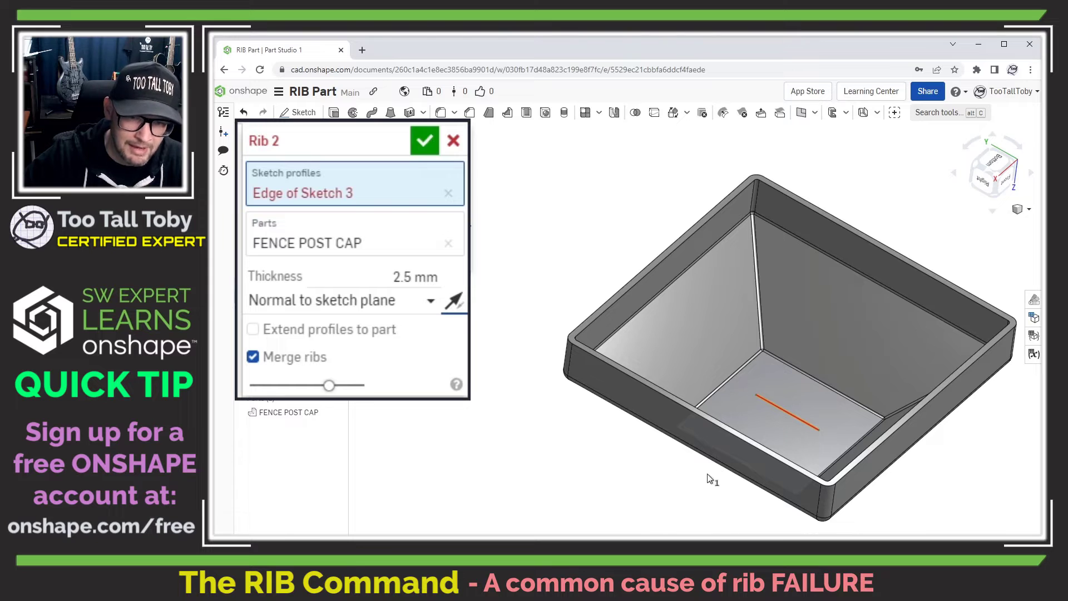
mouse_move(696, 465)
right_down()
mouse_move(674, 485)
mouse_move(687, 465)
right_up()
click(454, 301)
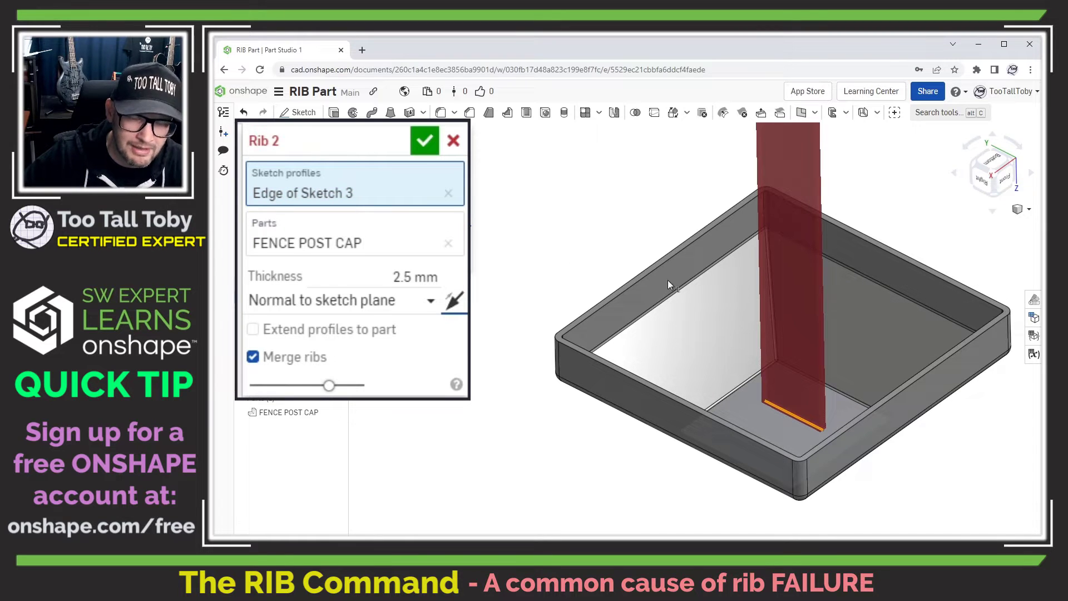
scroll(626, 316, down, 4)
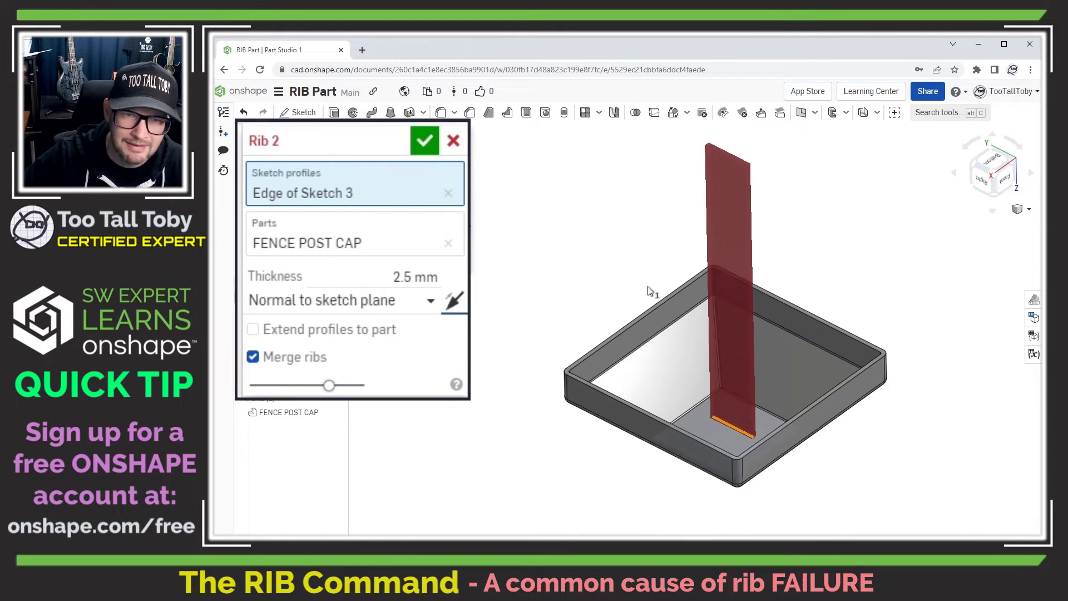
right_drag(661, 312, 657, 256)
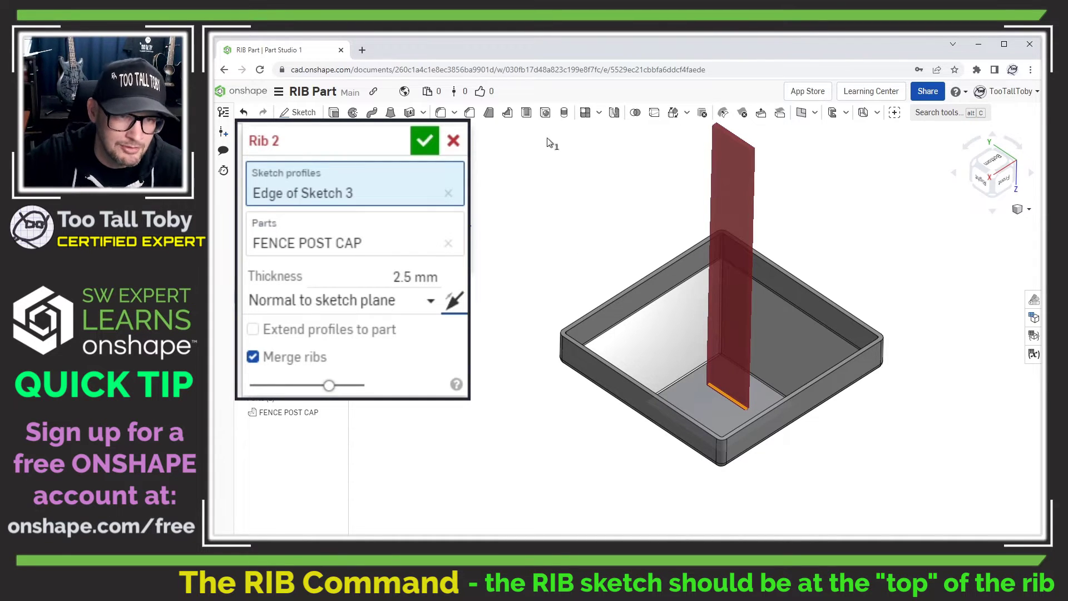
Cancel Rib 2, delete Sketch 3, and view PLANE for RIBS face-on.
click(454, 141)
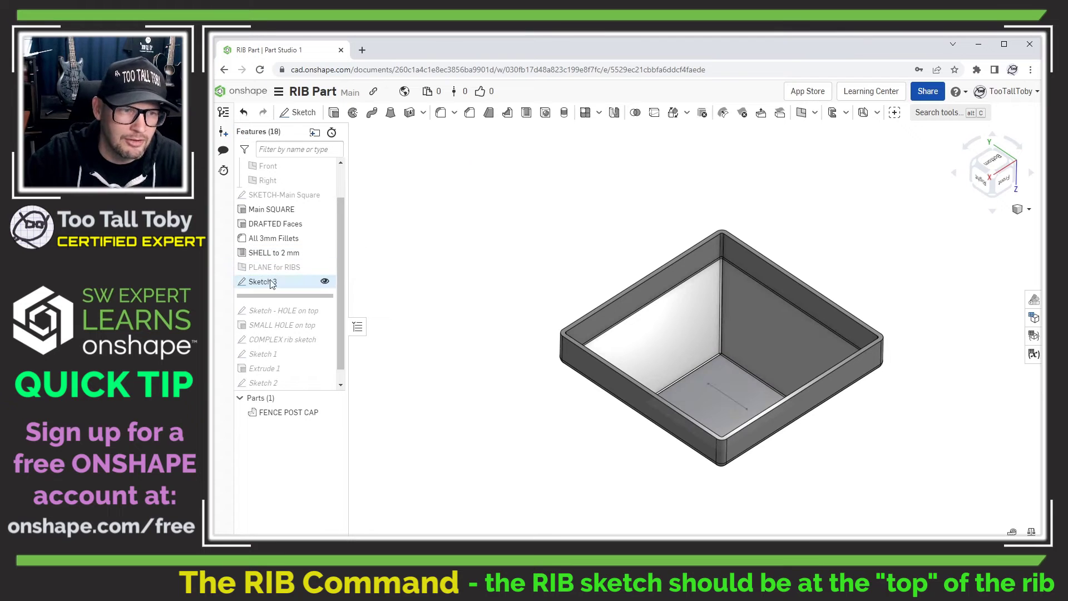
key(Delete)
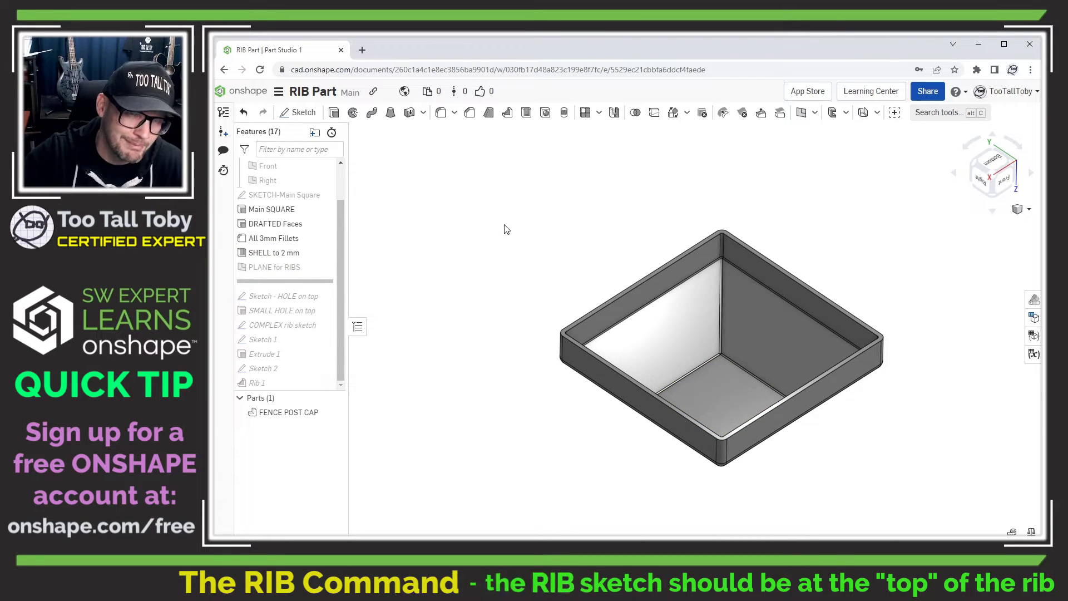
click(289, 267)
key(n)
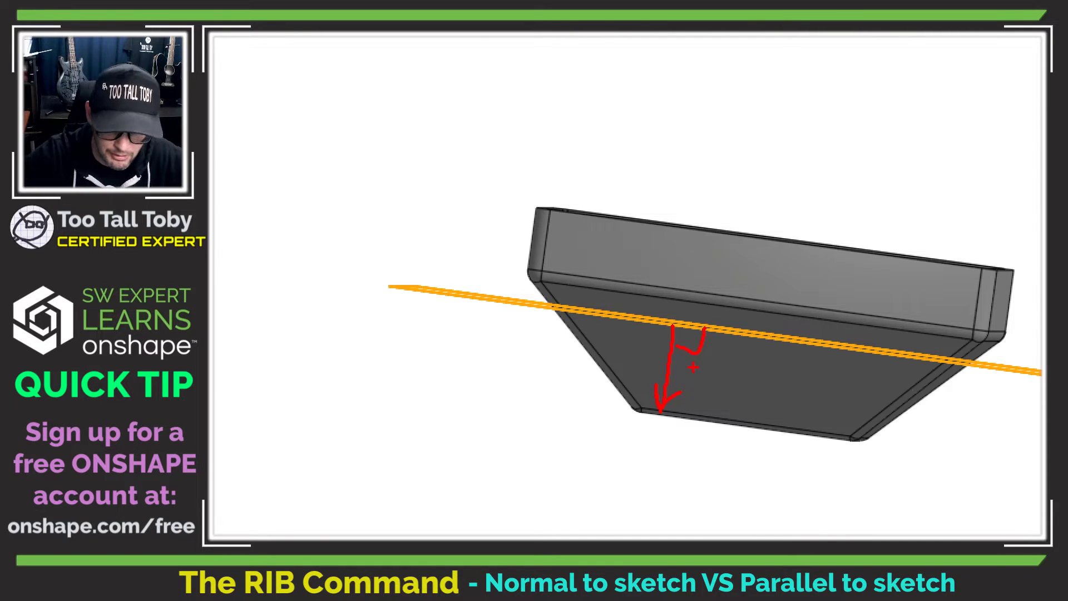
key(shift+7)
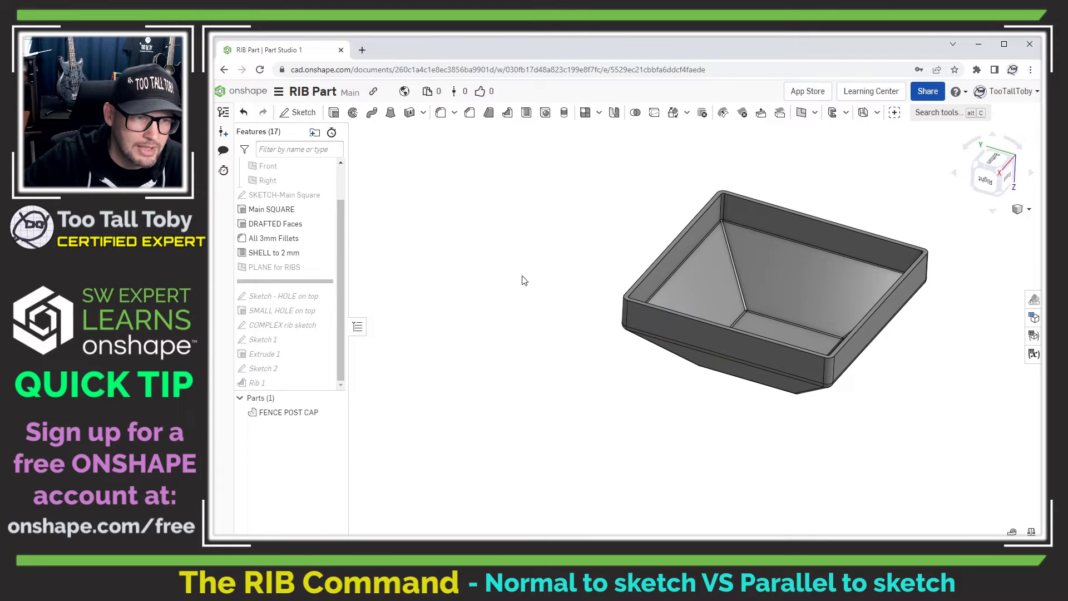
Start a new sketch on the Right plane, viewed normal to it.
click(267, 180)
right_drag(833, 276, 683, 331)
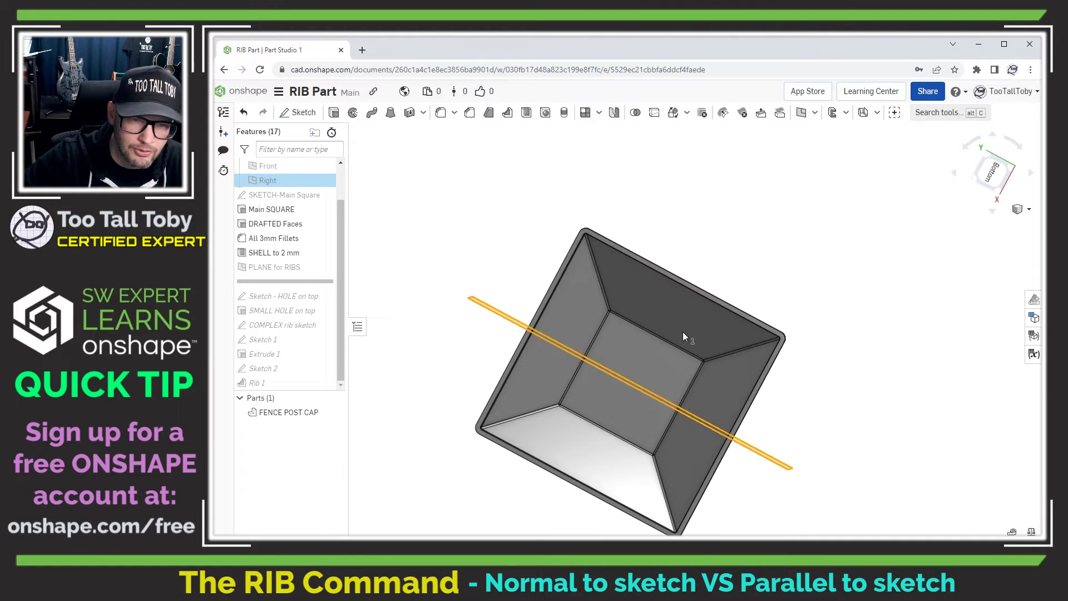
right_drag(693, 441, 684, 373)
key(s)
click(547, 231)
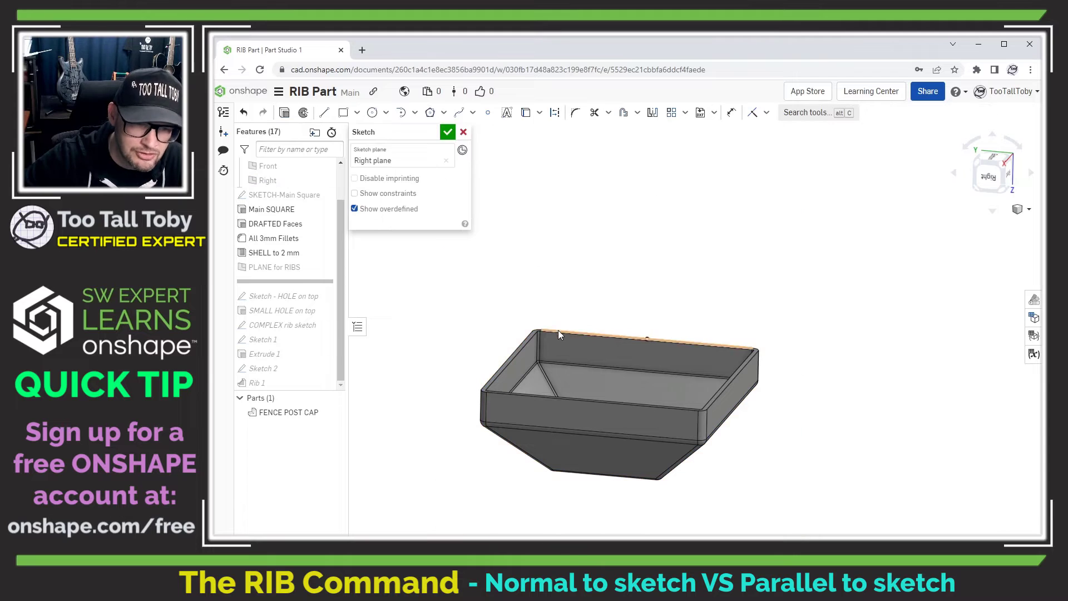
key(n)
Draw one horizontal line across the cap, move it up to the top face, and finish Sketch 3.
key(s)
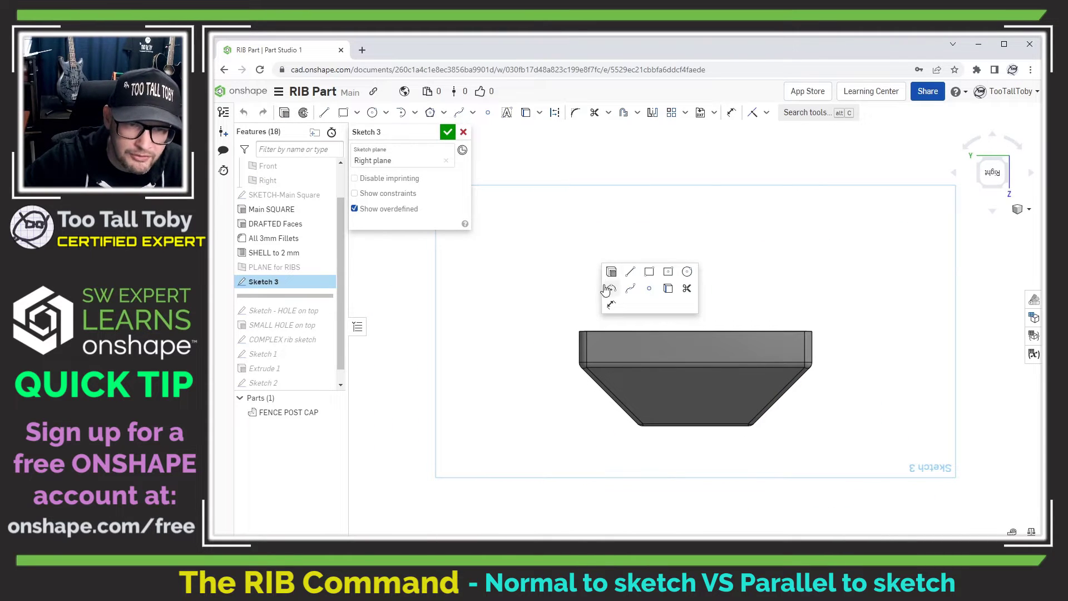
click(626, 272)
click(617, 374)
click(764, 373)
key(Escape)
drag(676, 373, 679, 352)
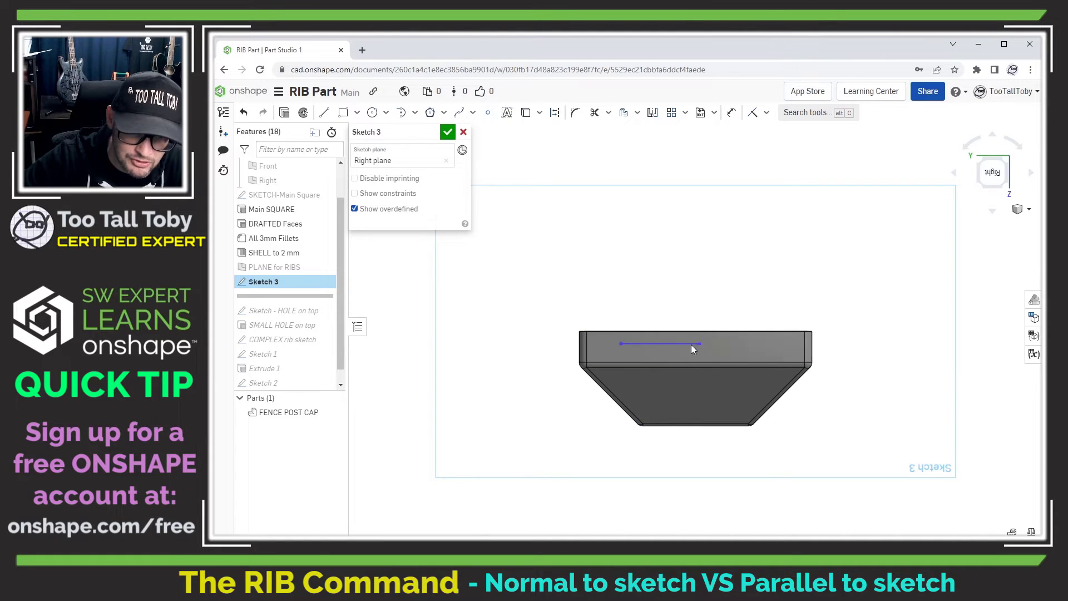
key(shift+7)
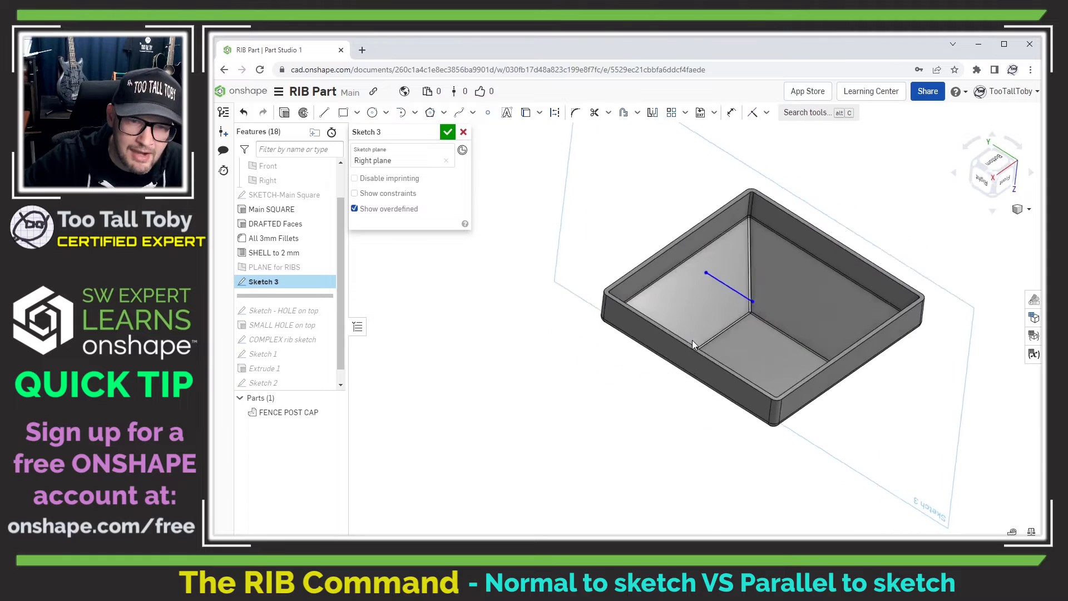
click(448, 132)
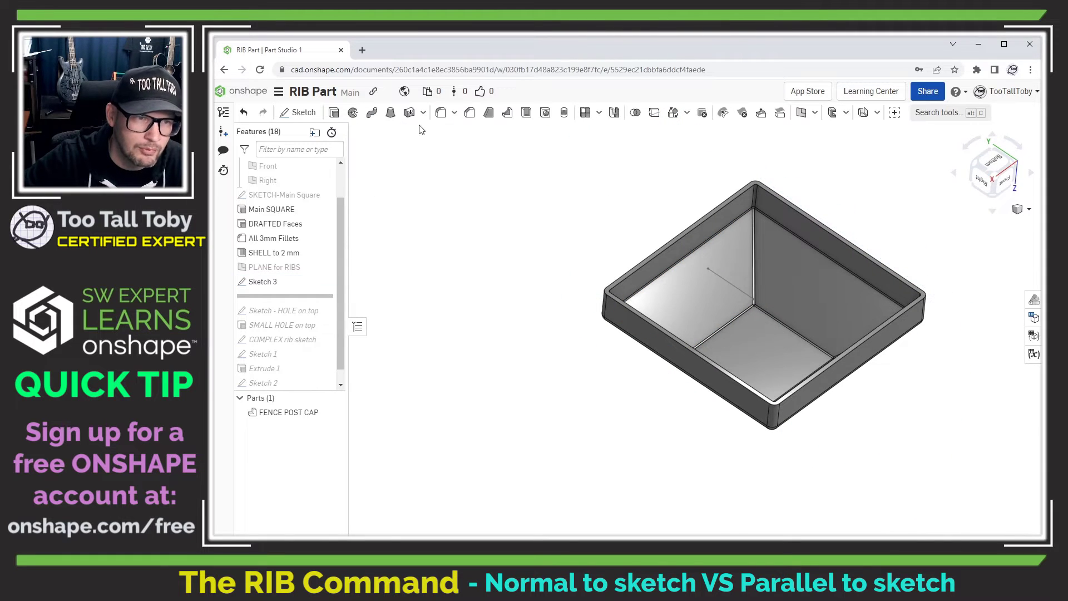
Start a rib from Sketch 3's line and try Parallel and Normal thickness directions.
click(507, 113)
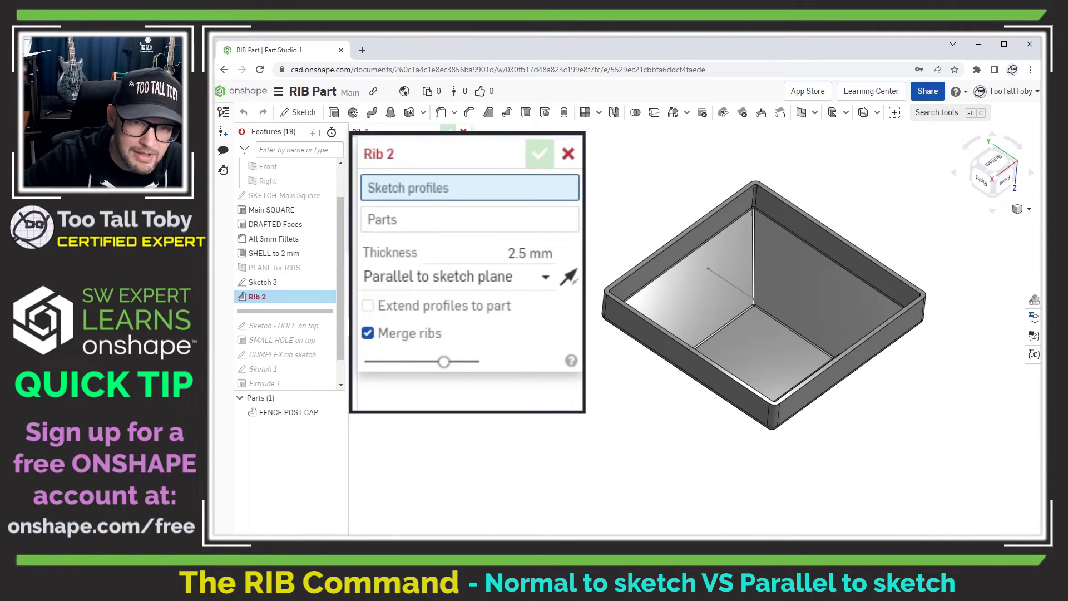
click(732, 282)
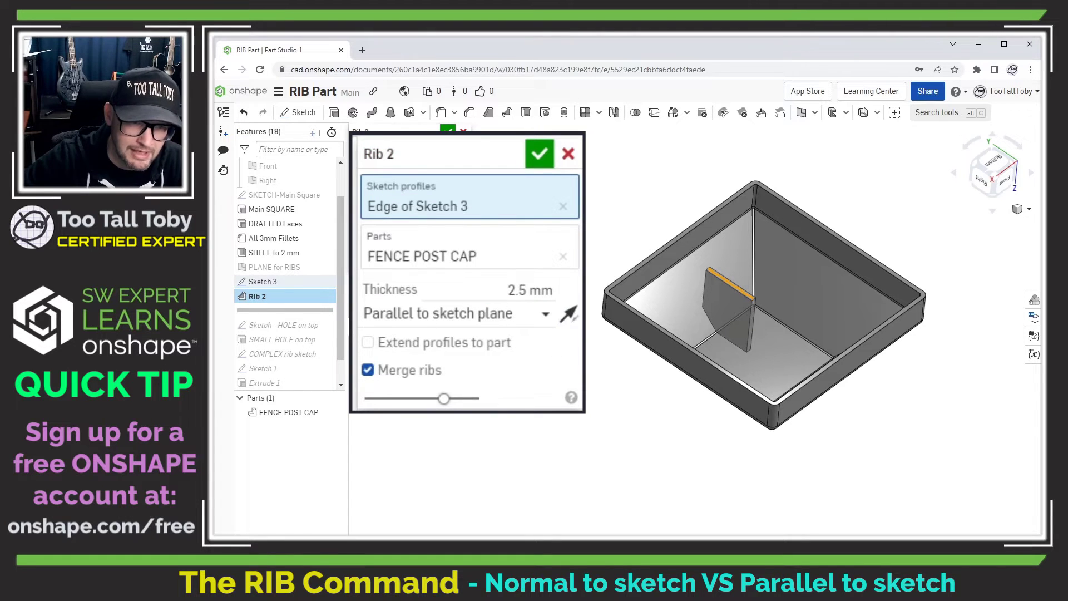
click(545, 317)
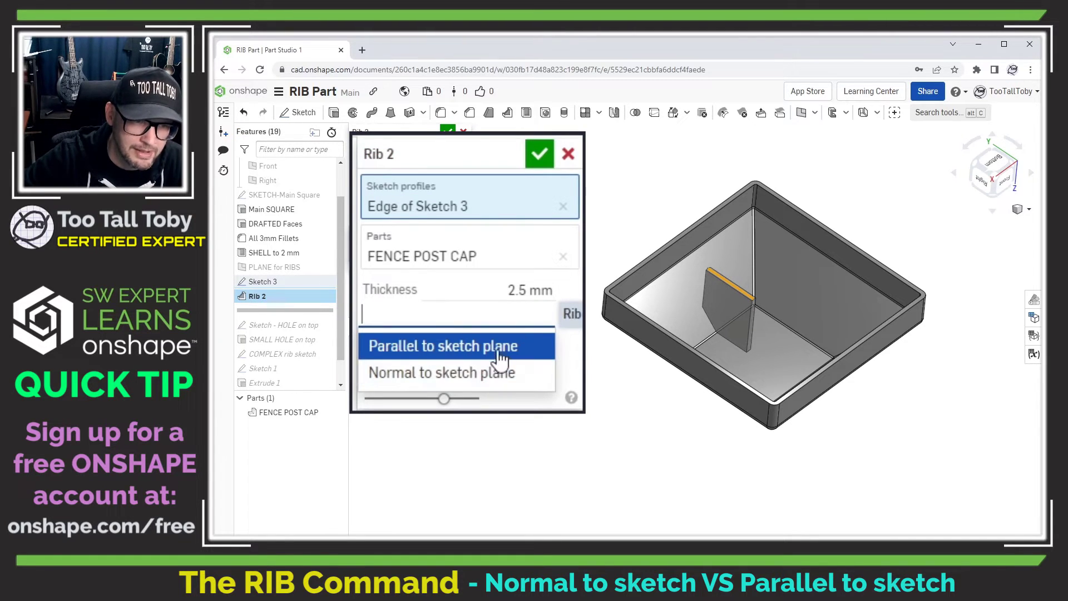
click(503, 347)
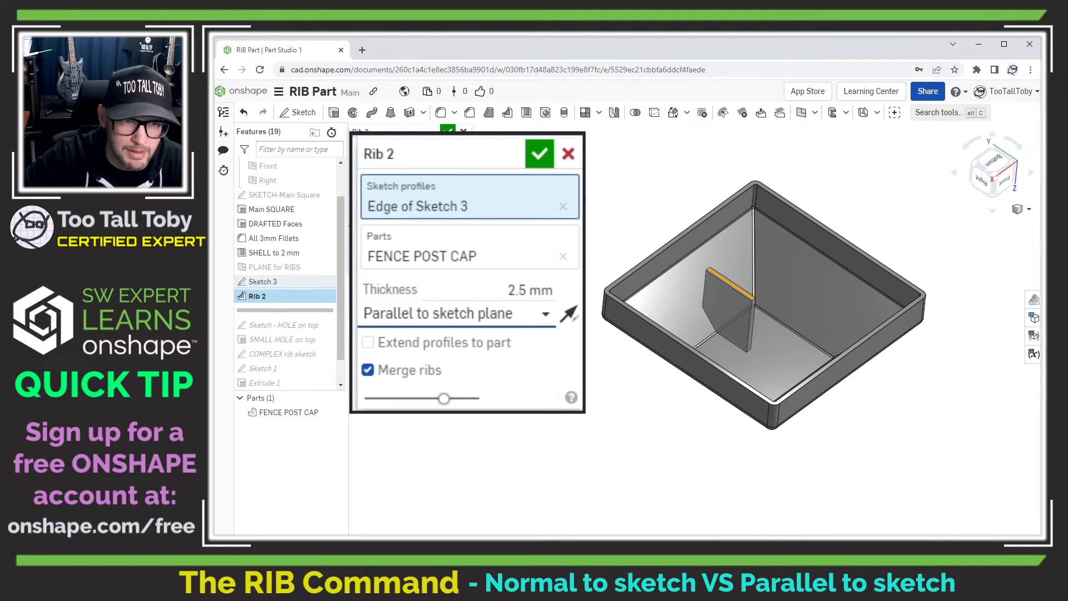
click(545, 314)
click(500, 373)
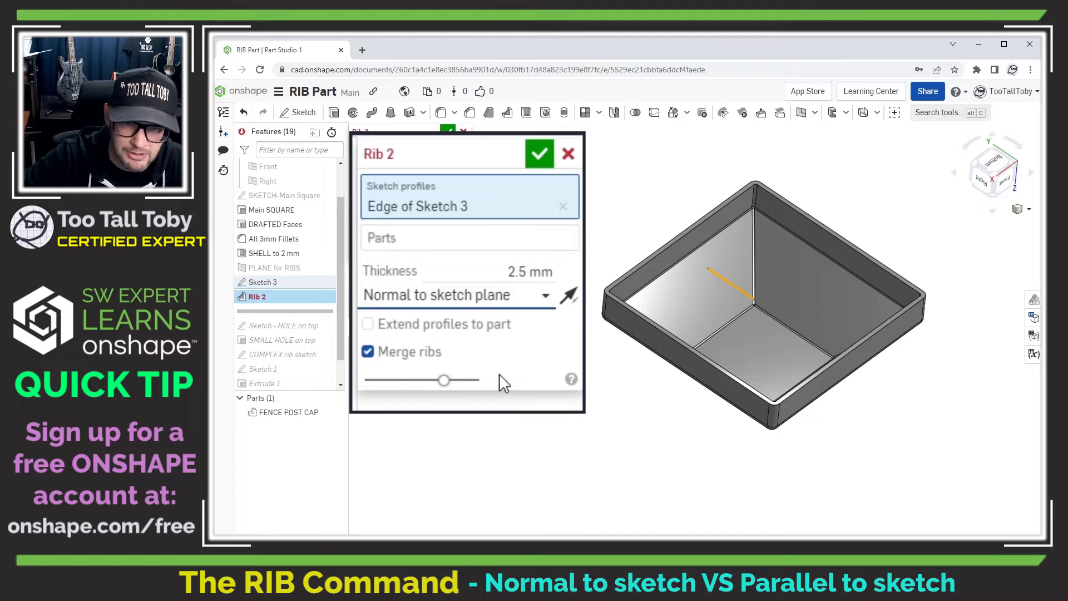
Settle the rib on Parallel to sketch plane, flipped to grow down into the cap.
click(566, 296)
right_drag(567, 303, 653, 279)
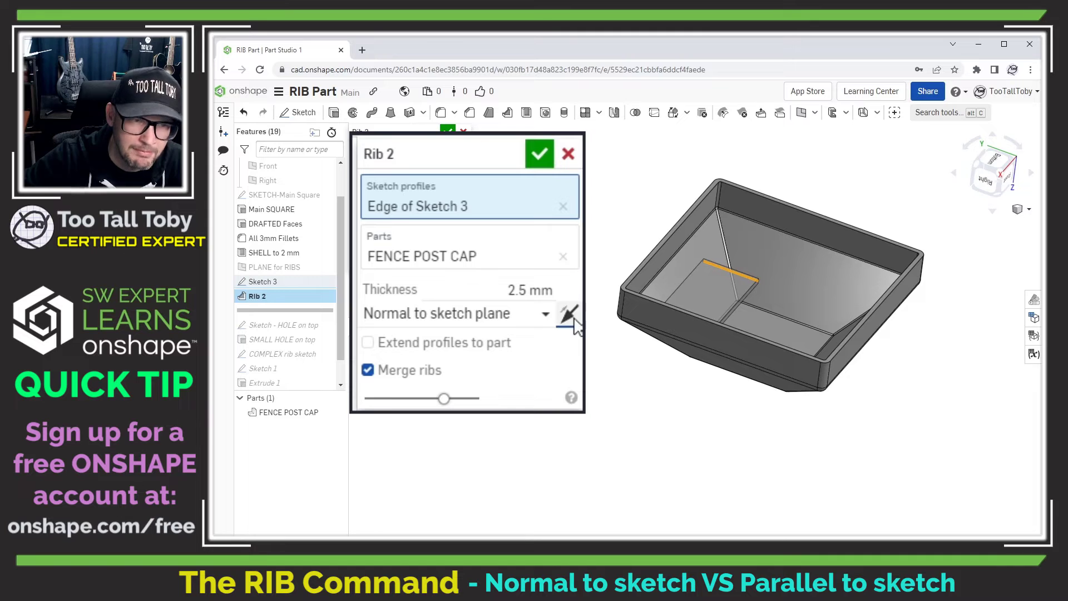
click(545, 316)
click(456, 347)
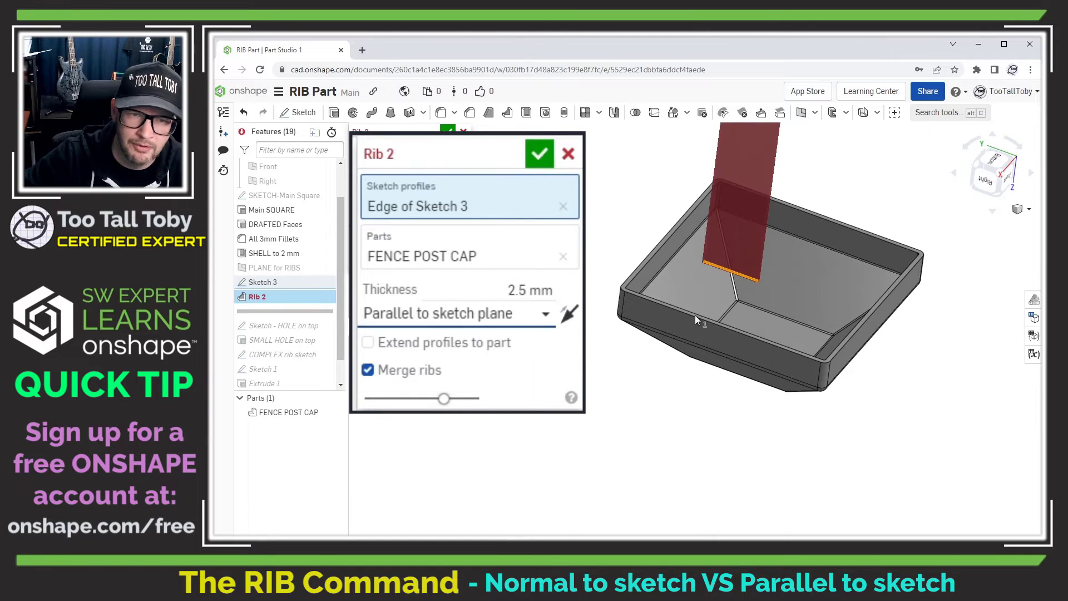
click(569, 313)
right_drag(602, 272, 706, 284)
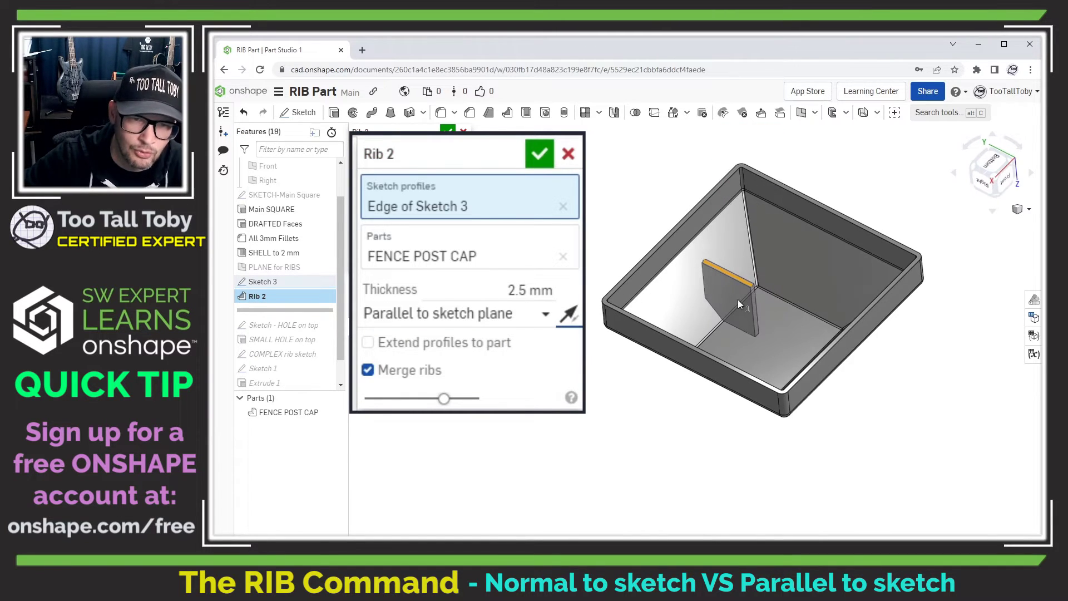
scroll(738, 299, down, 2)
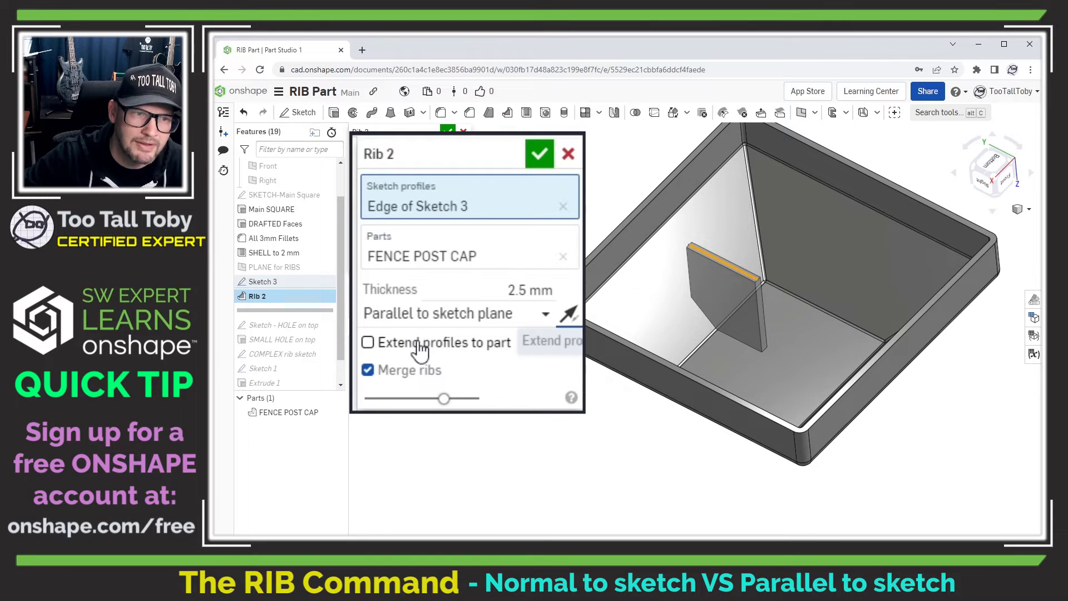
Enable Extend profiles to part, and toggle Merge ribs off to see Part 2, then back on.
click(454, 352)
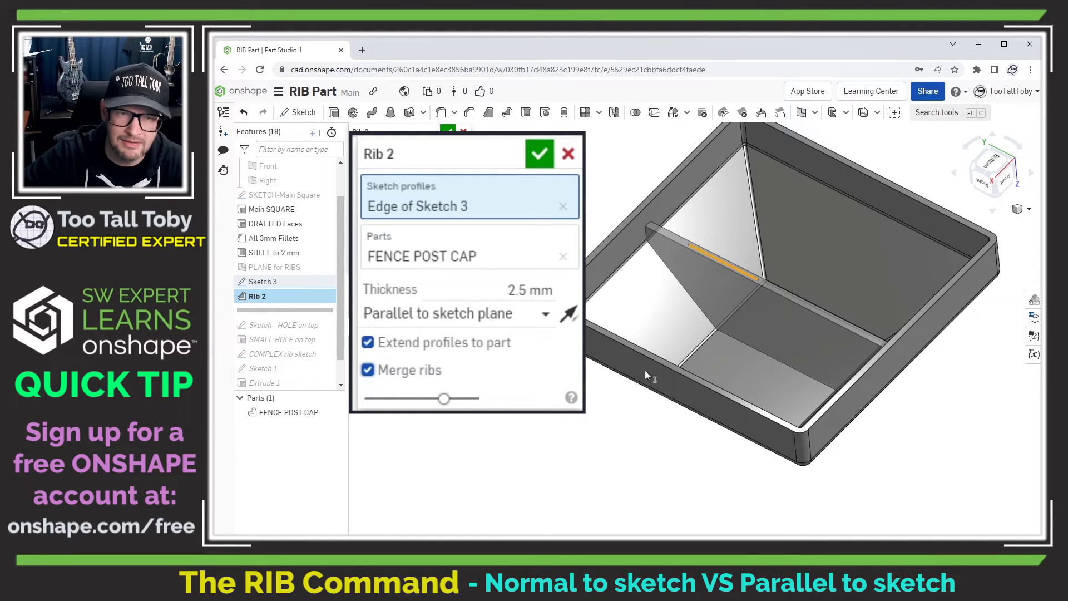
click(389, 371)
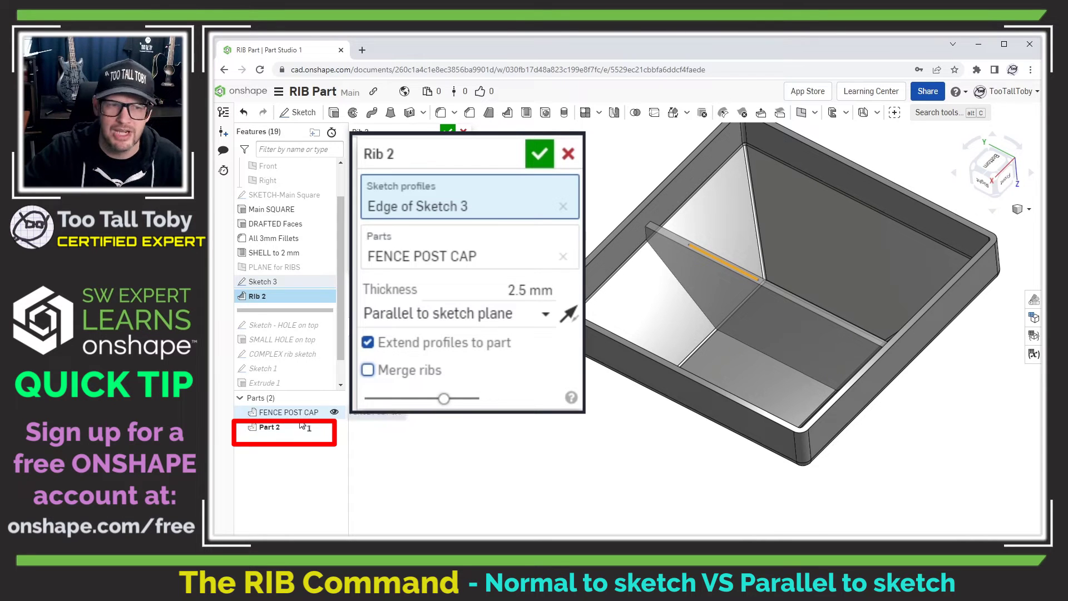
click(418, 371)
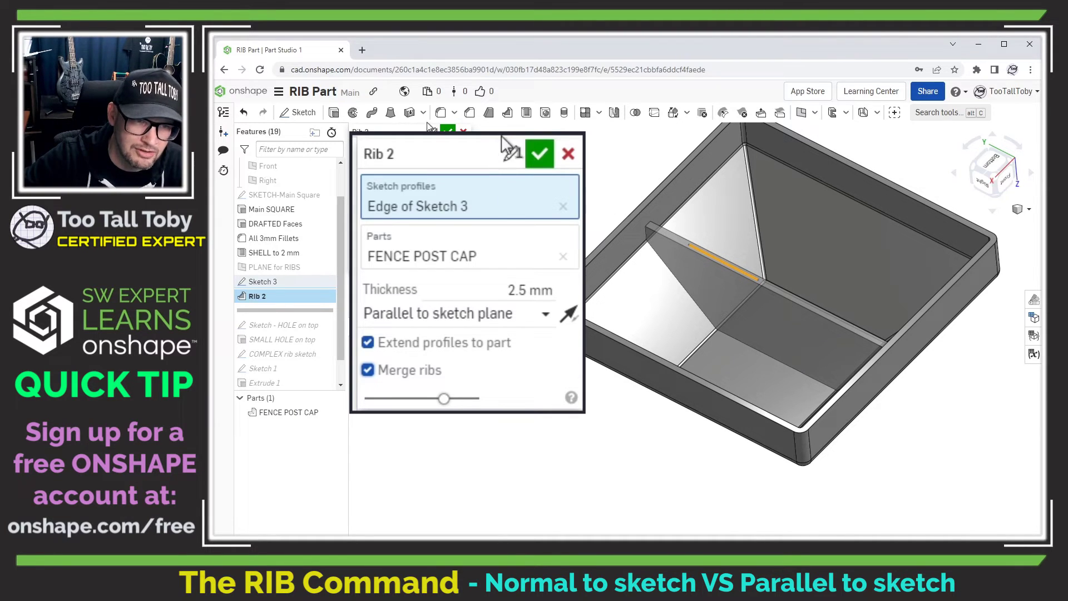
Accept Rib 2, then inspect it edge-on from the Right plane and in isometric view.
click(538, 154)
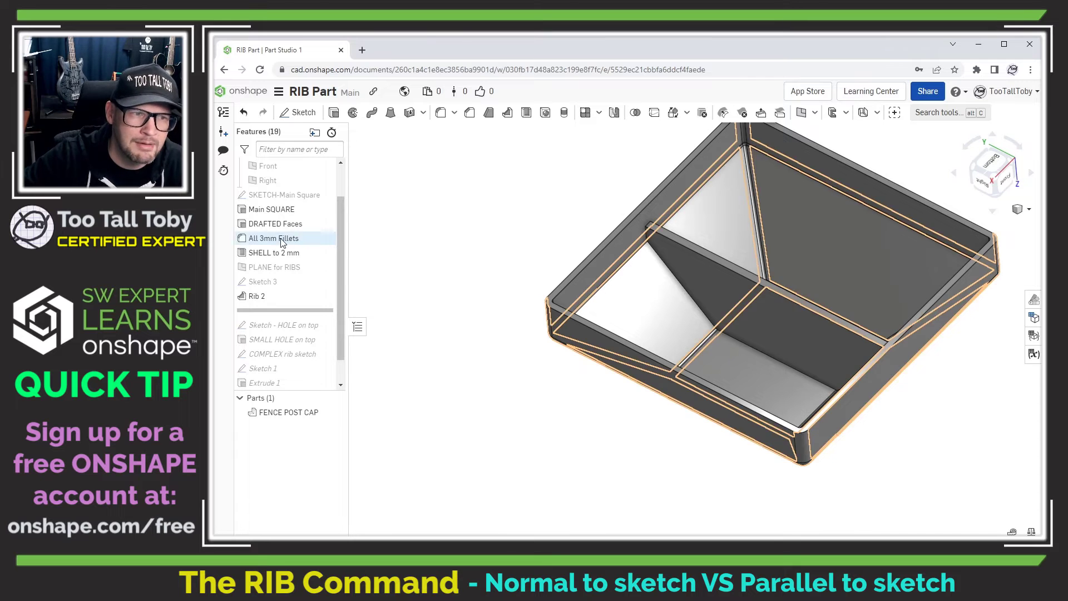
scroll(278, 239, up, 2)
click(273, 223)
key(n)
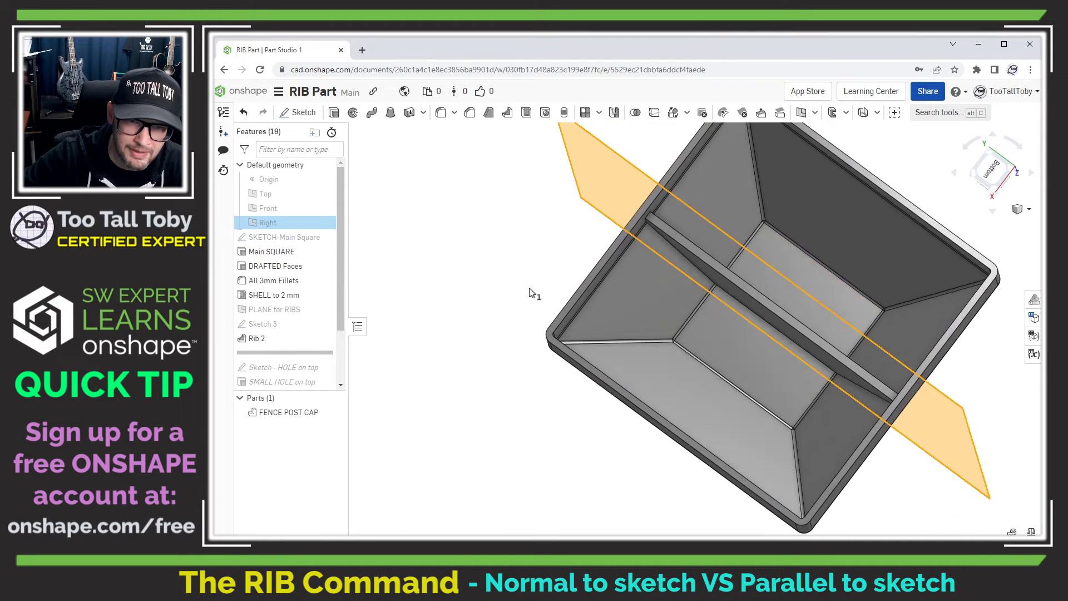
key(p)
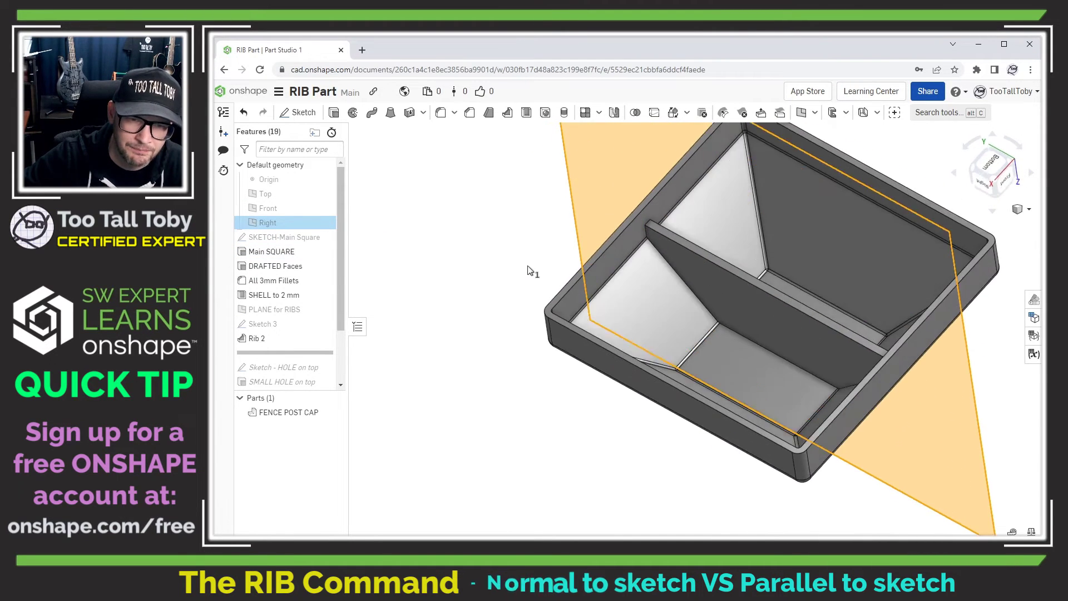
click(453, 260)
Edit Sketch 3, lowering the line's right endpoint so the rib's top slopes downward.
right_click(258, 338)
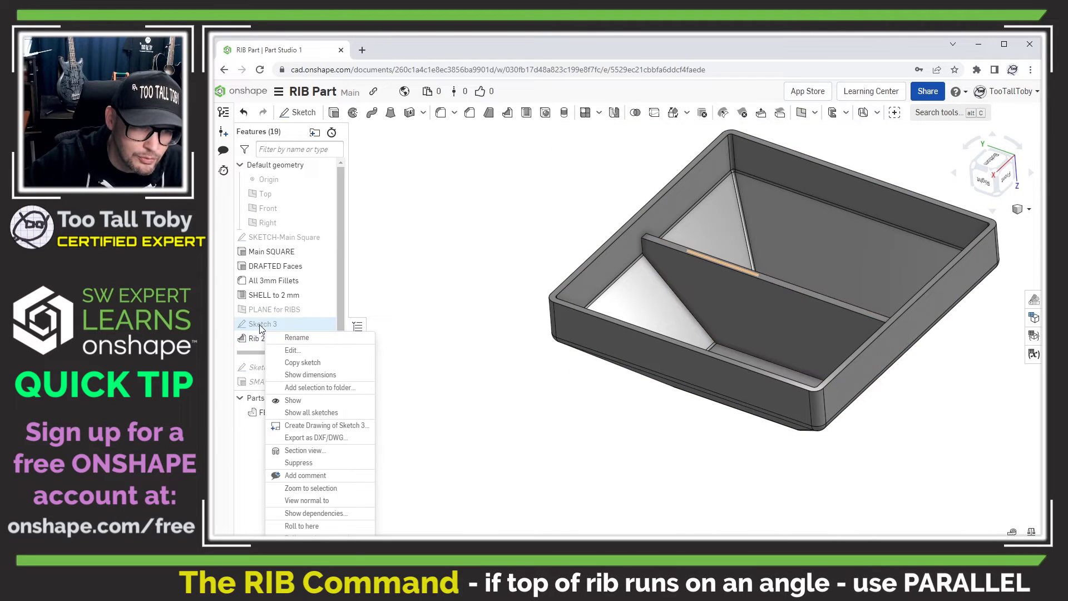
click(295, 336)
key(n)
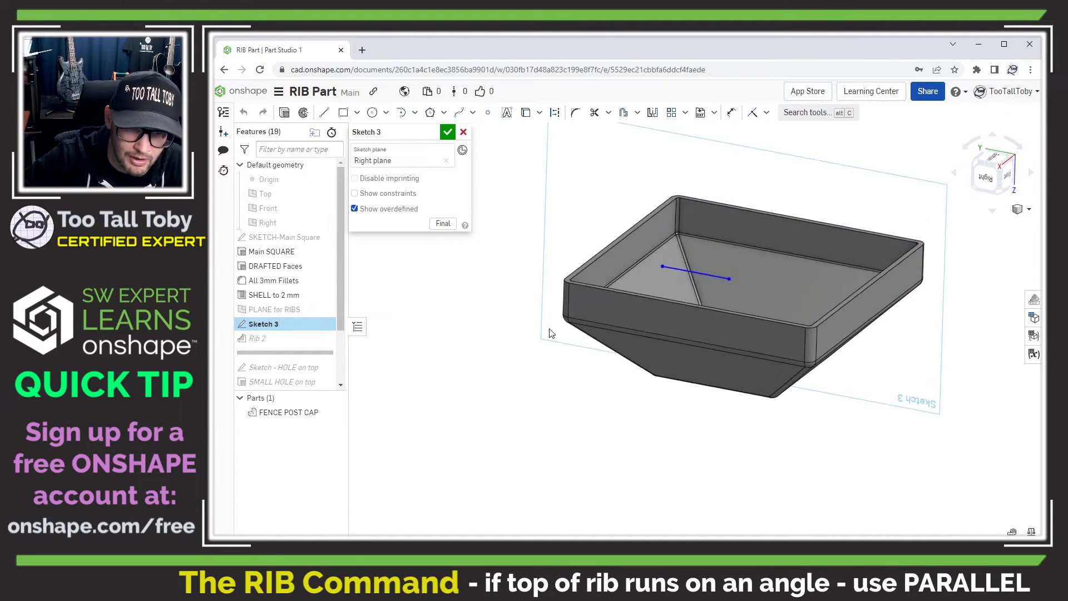
scroll(690, 275, up, 3)
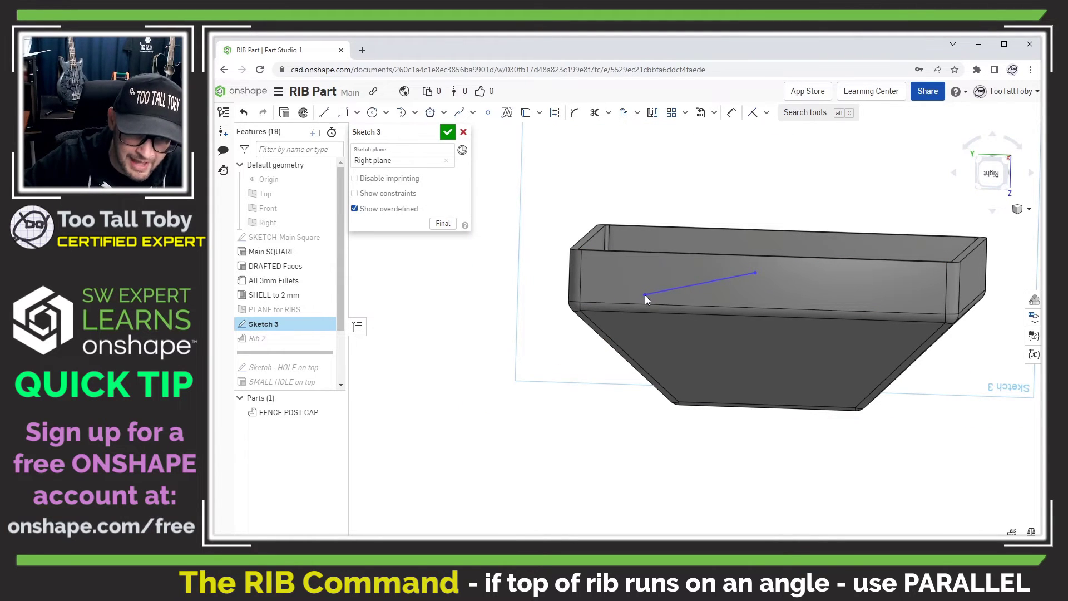
drag(755, 272, 845, 341)
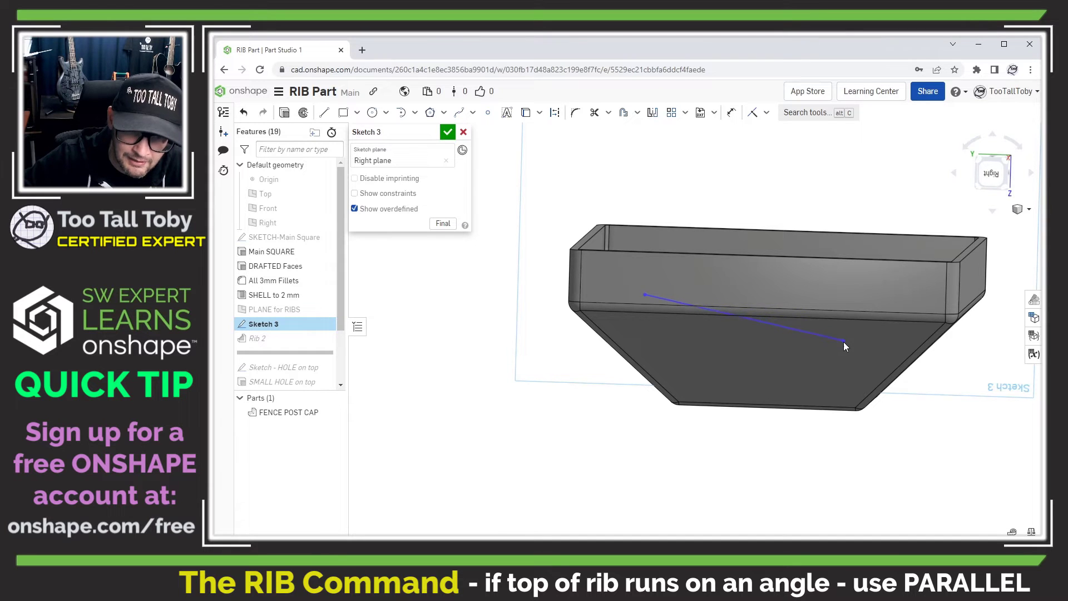
click(448, 132)
mouse_move(703, 200)
right_down()
mouse_move(682, 210)
mouse_move(684, 231)
mouse_move(762, 184)
mouse_move(649, 176)
right_up()
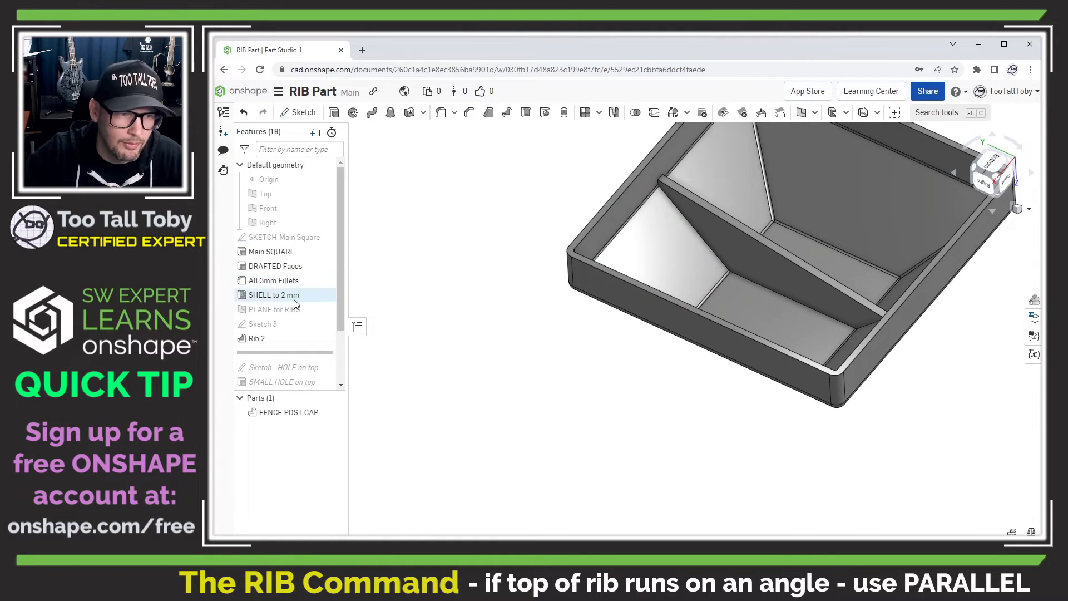
click(312, 309)
right_drag(563, 384, 632, 353)
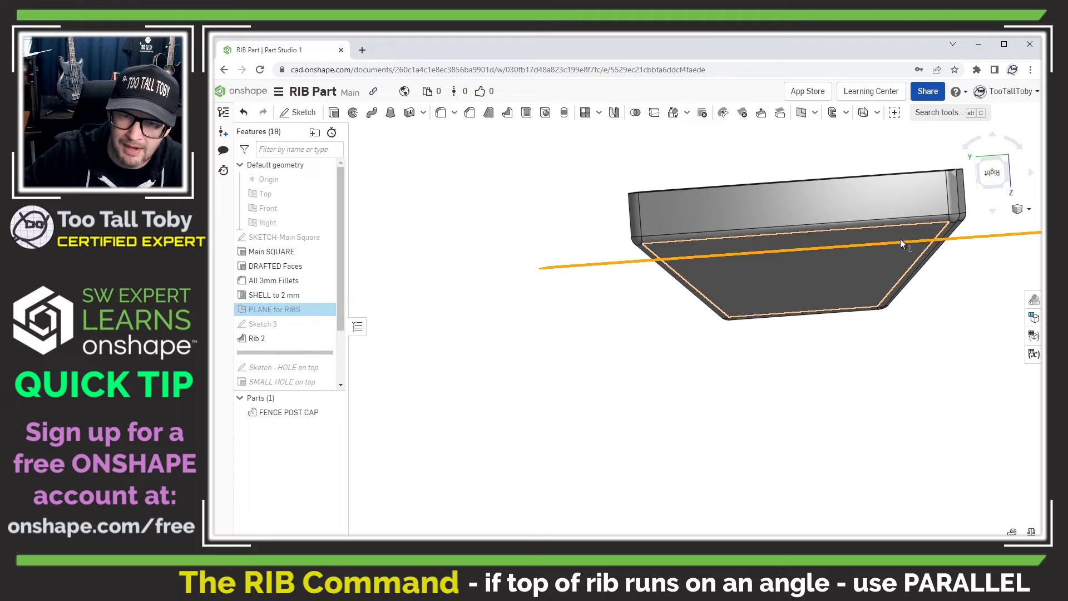
right_drag(730, 248, 722, 376)
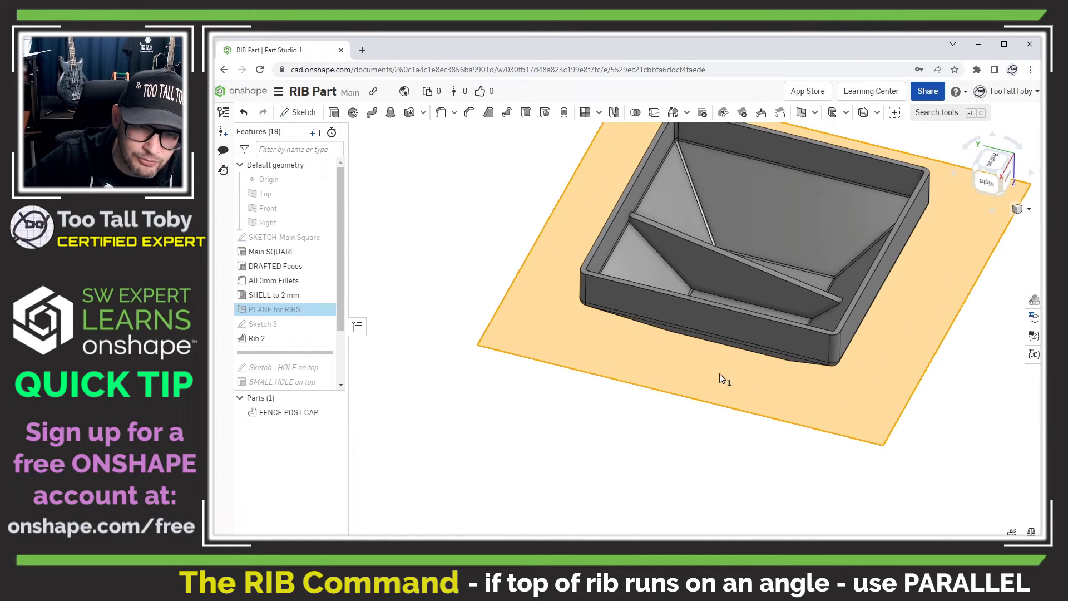